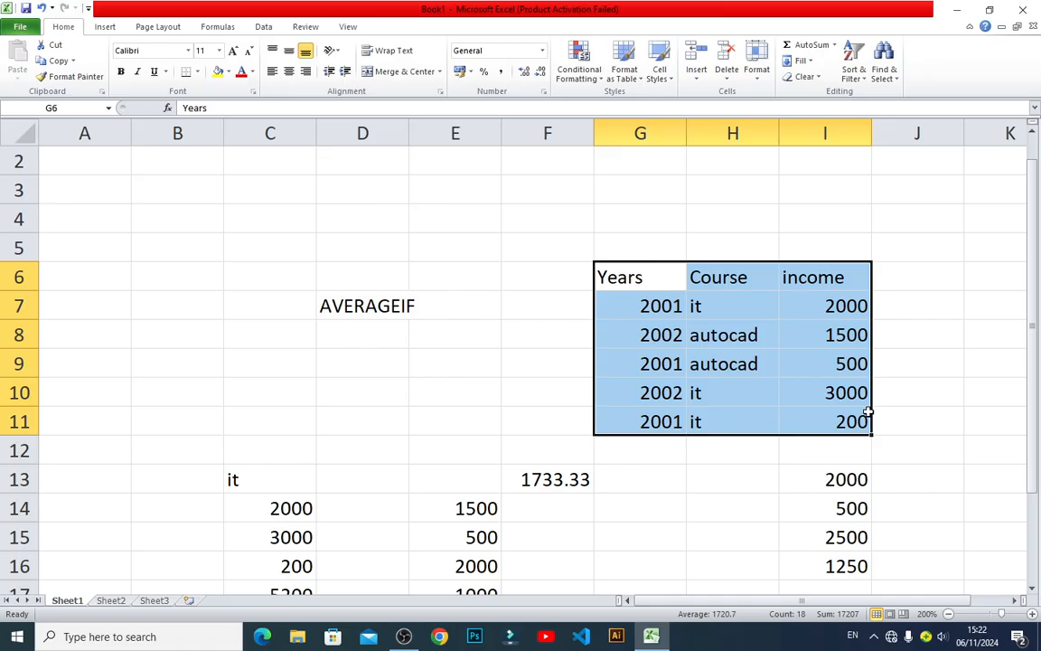
- Copy the Years, Course and income table from G6:I11 and paste it at F31
key("ctrl+c")
scroll(633, 420, "down", 7)
left_click(588, 393)
key("ctrl+v")
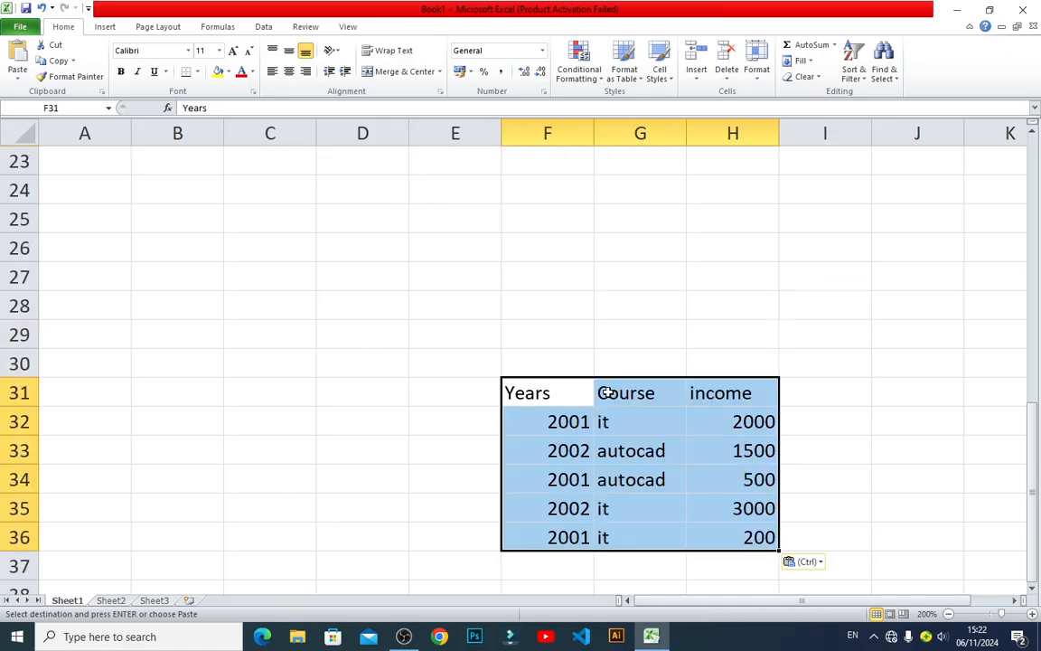
- Enter the text label AVERAGEIFS in cell C31, without an equals sign or bracket
left_click(263, 395)
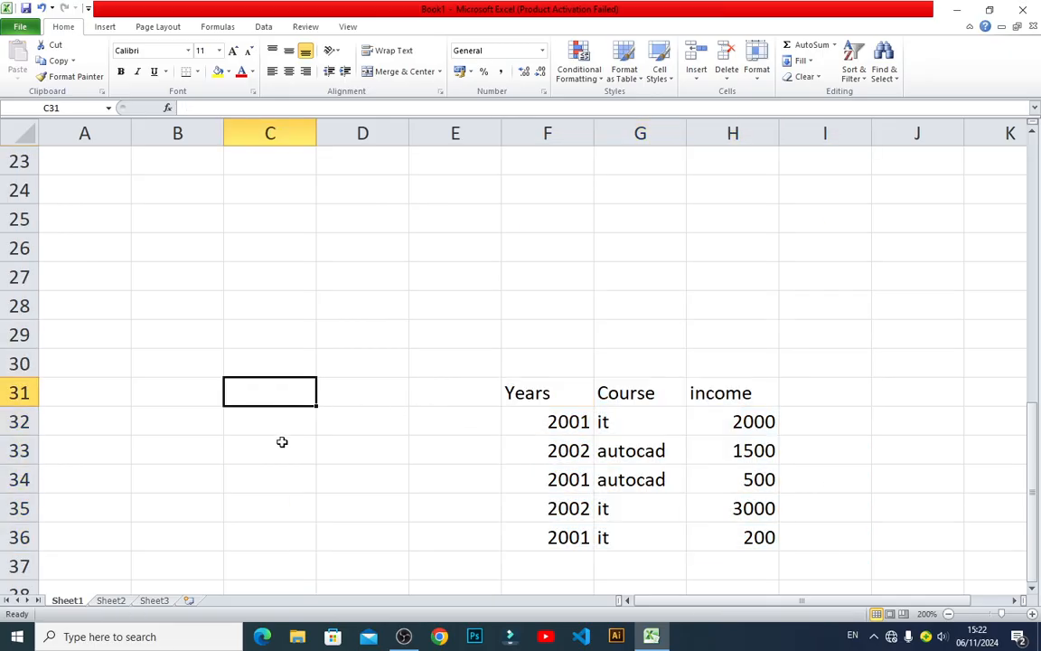
type("=aver")
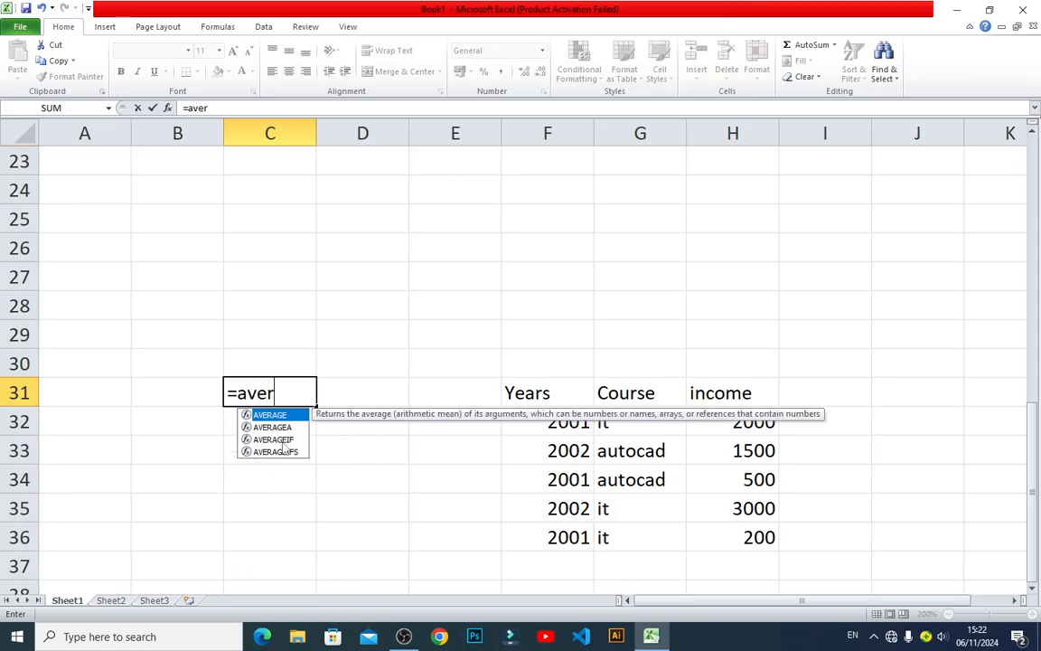
left_click(283, 442)
double_click(282, 449)
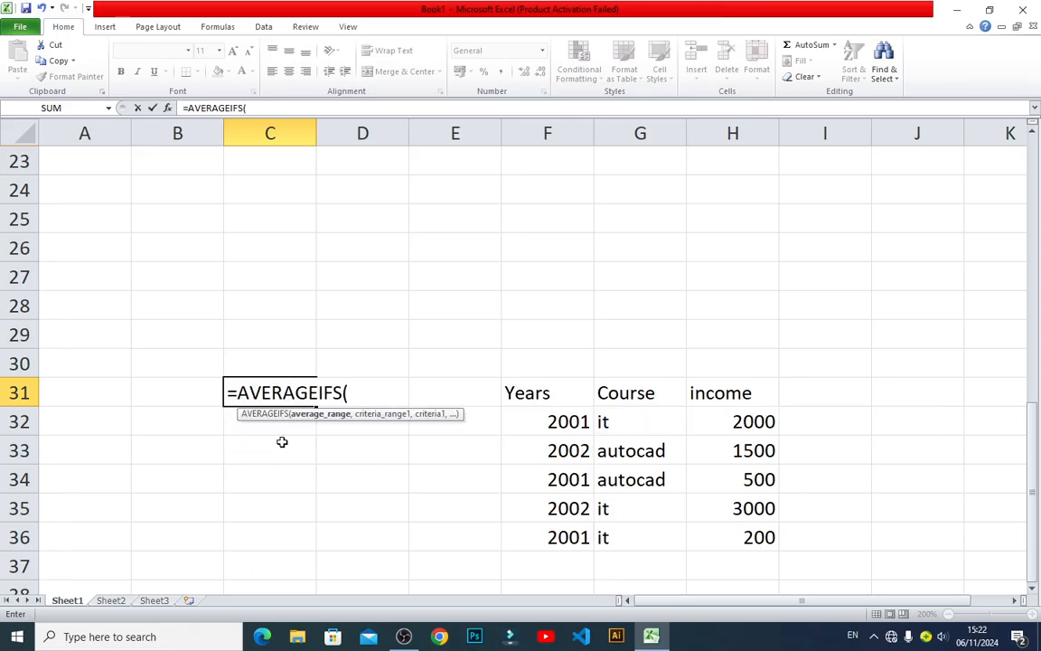
key("BackSpace")
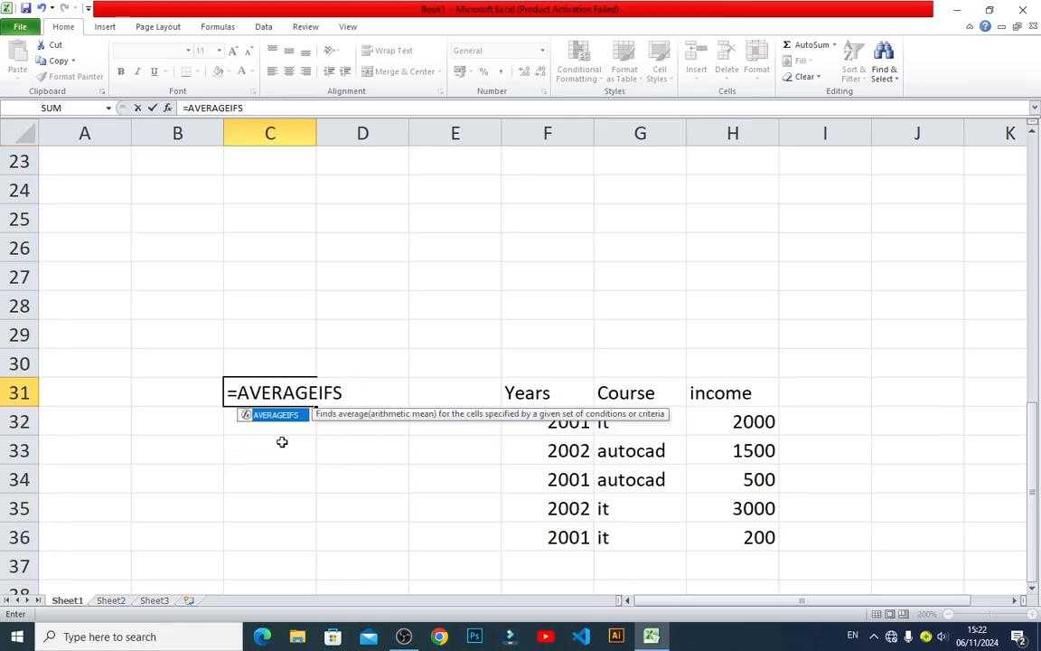
left_click(244, 391)
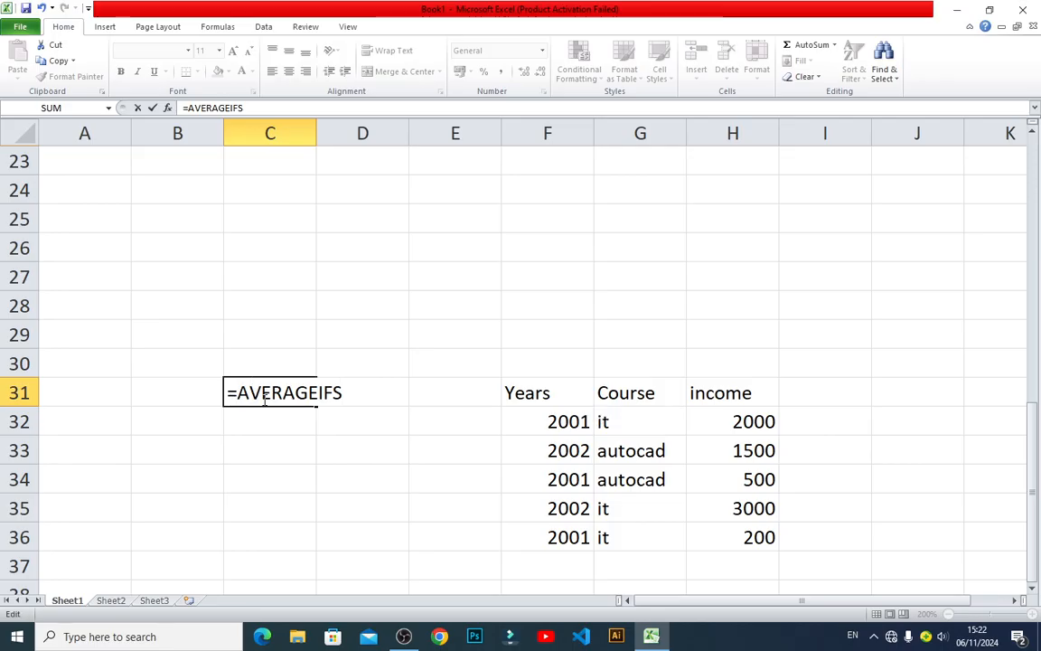
key("BackSpace")
key("Return")
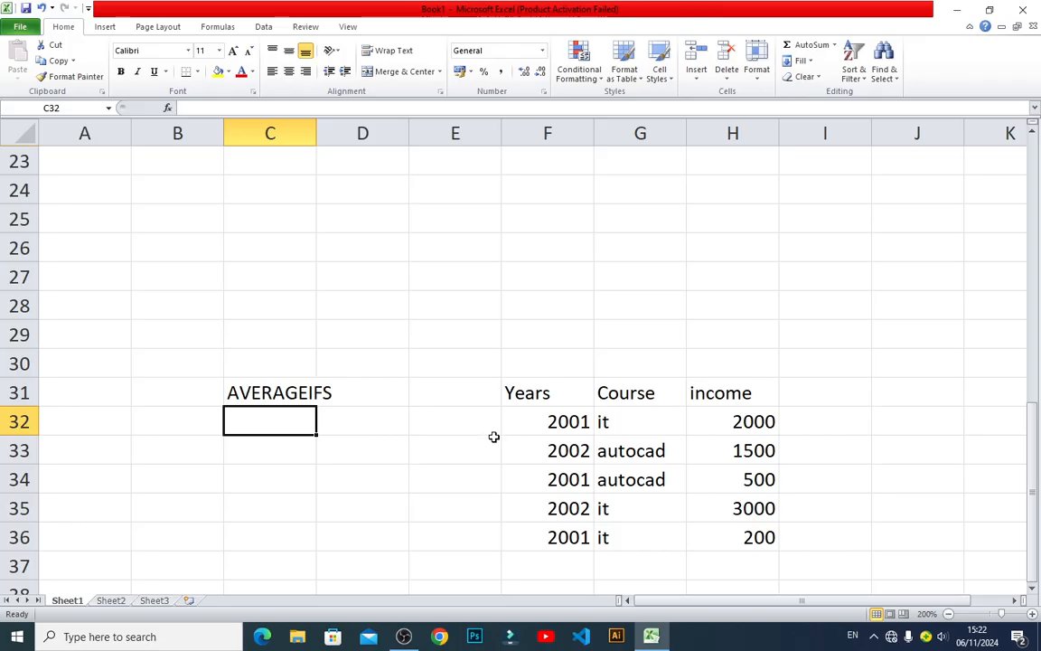
- Examine the copied table's Years, Course and income columns and the rows for 2001
left_click_drag(555, 405, 569, 535)
left_click_drag(644, 398, 642, 524)
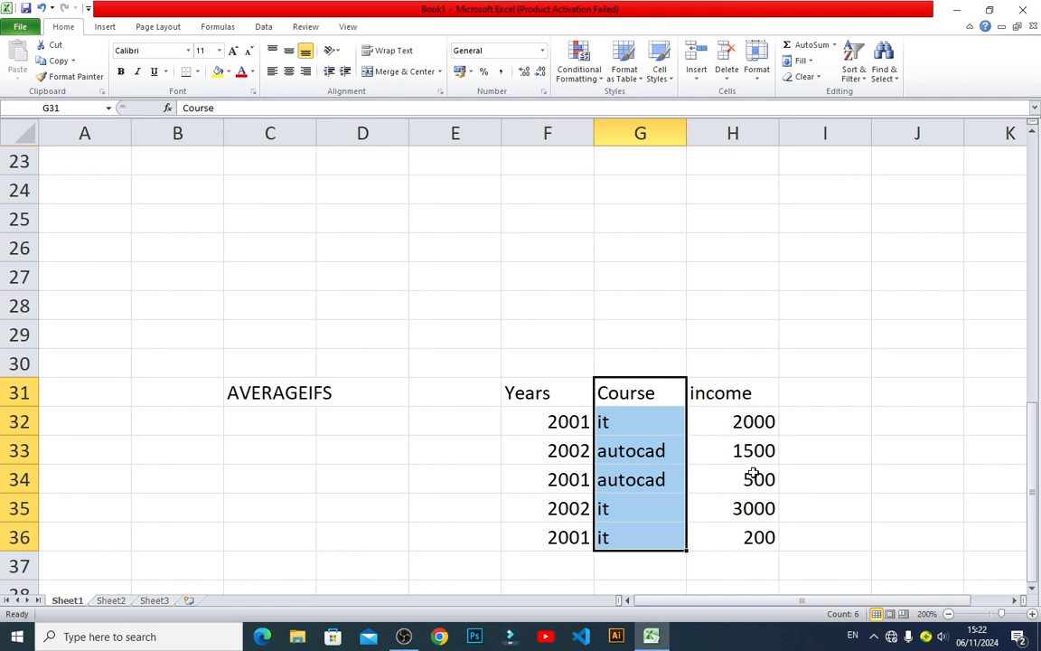
left_click_drag(750, 396, 766, 477)
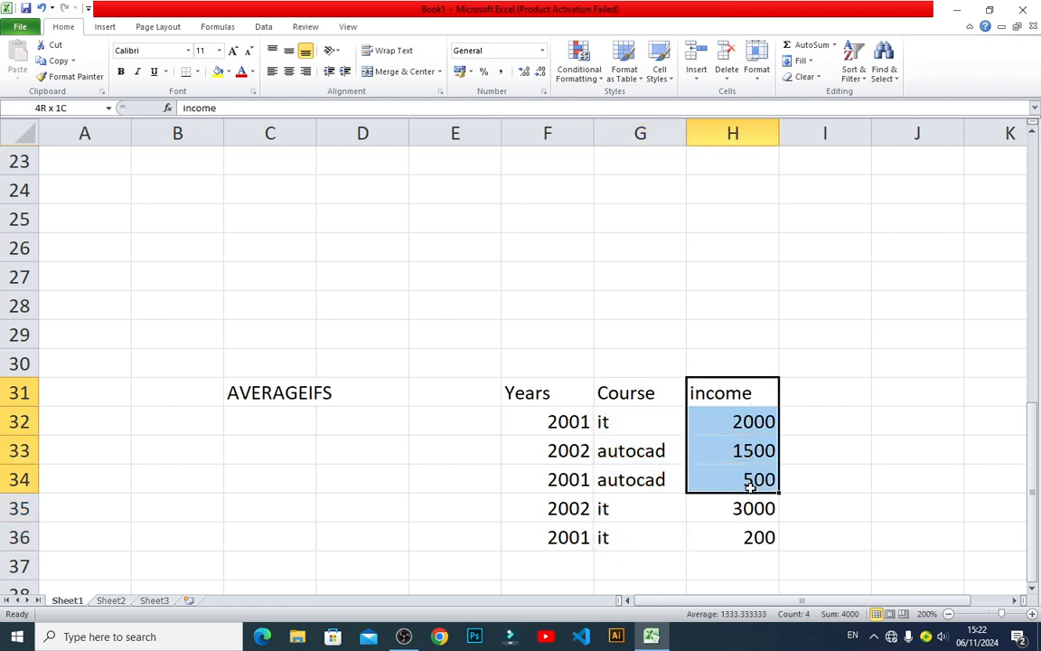
left_click(578, 421)
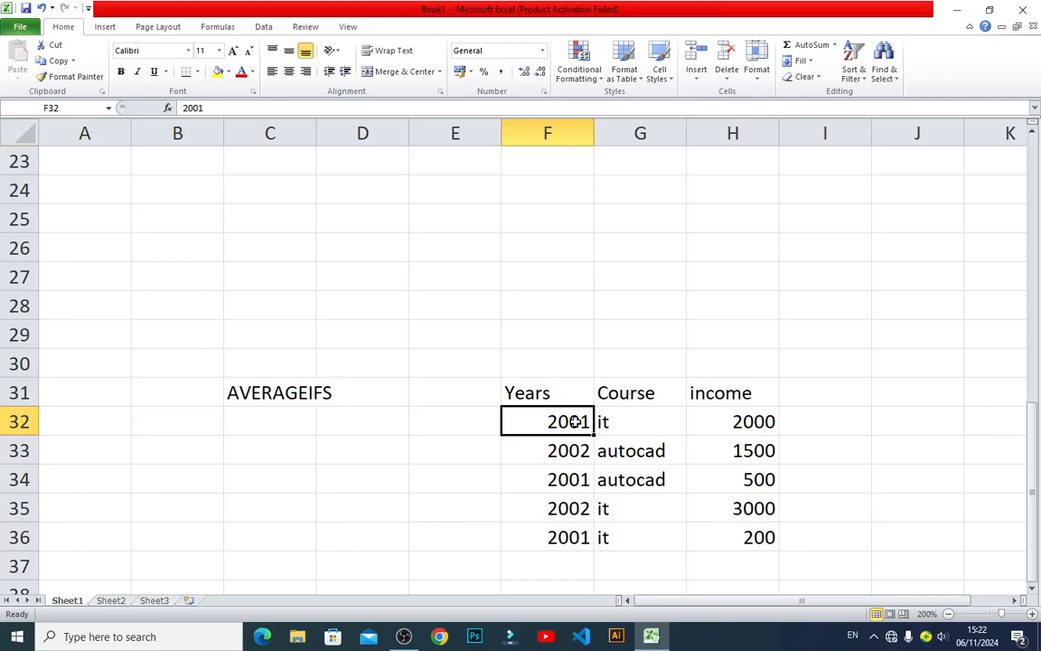
left_click_drag(762, 421, 762, 539)
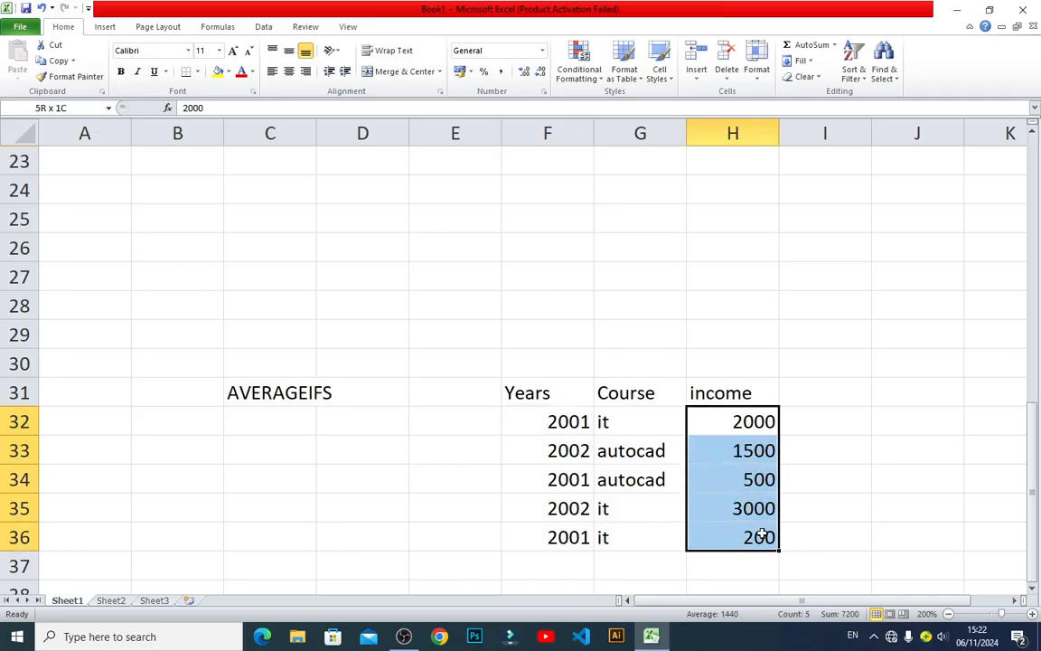
scroll(755, 508, "down", 1)
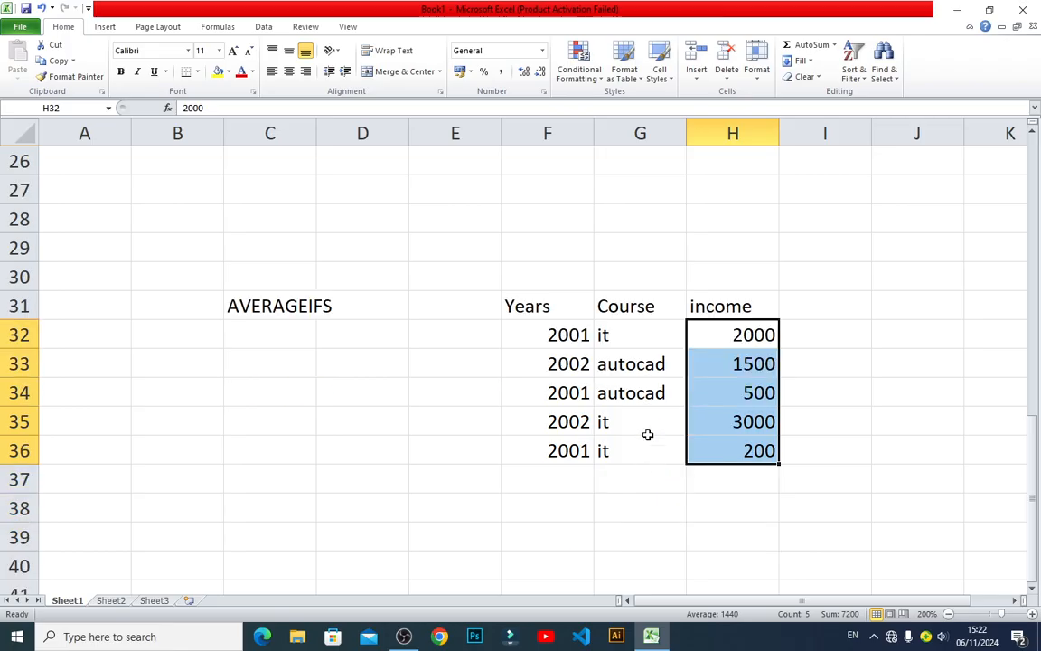
left_click(541, 342)
key("Right")
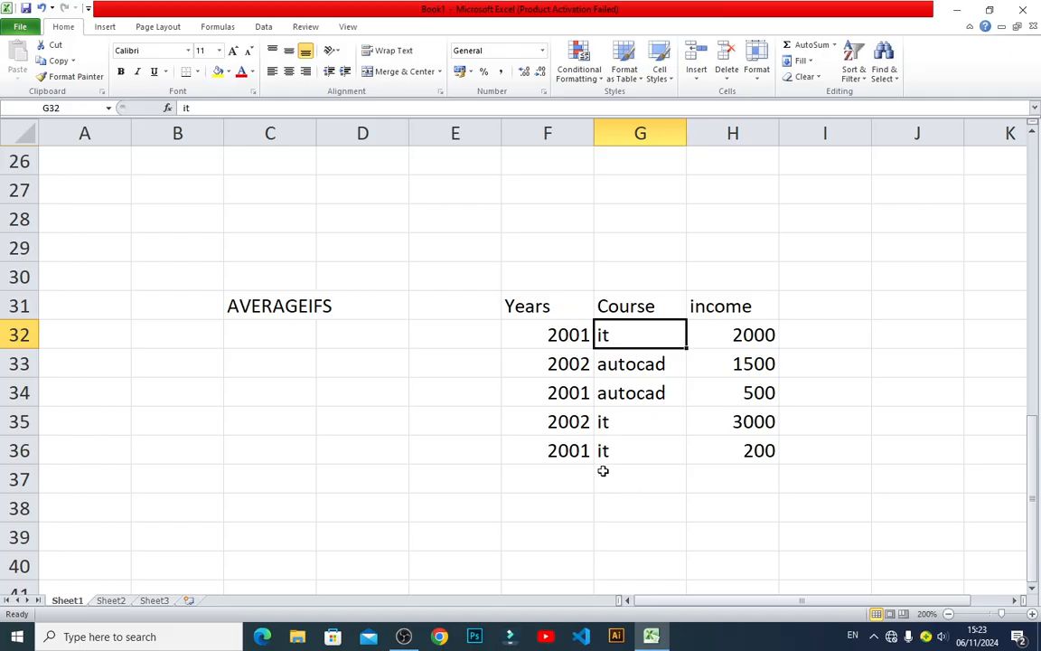
left_click(571, 451)
scroll(607, 502, "down", 1)
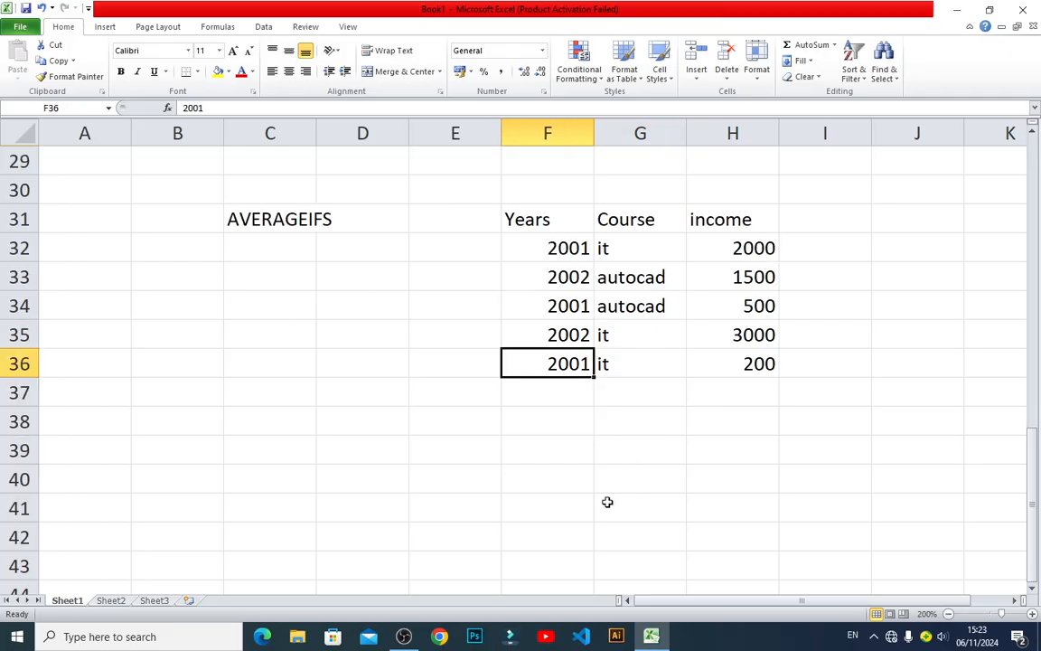
- Start an AVERAGEIFS formula in cell E39 with the income values H32:H36 as the average range
left_click(599, 477)
left_click(534, 457)
left_click(496, 461)
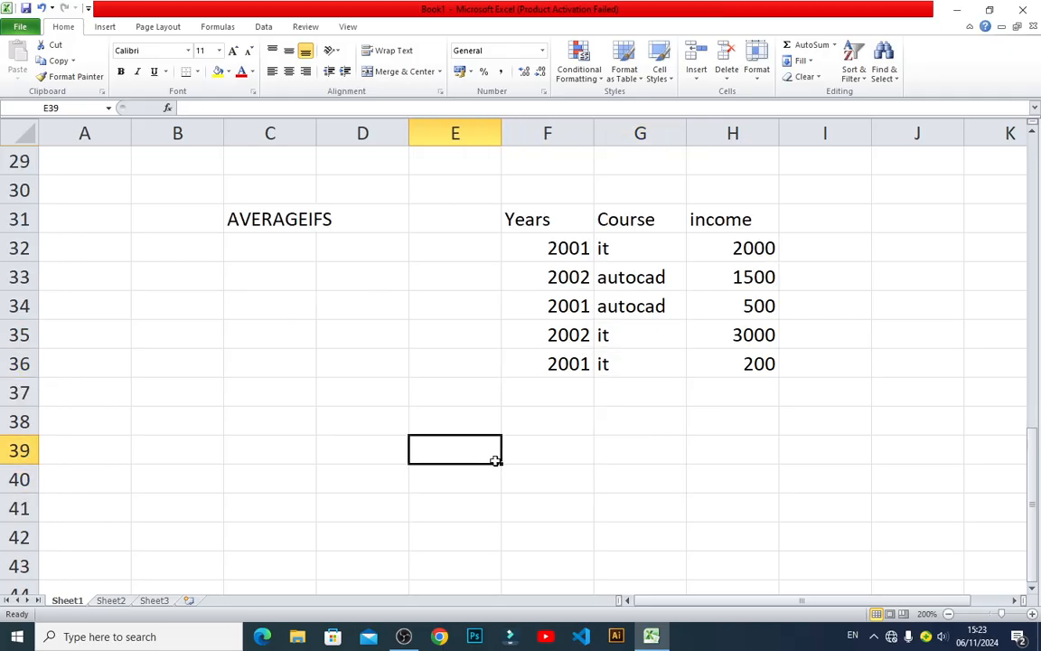
type("=averag")
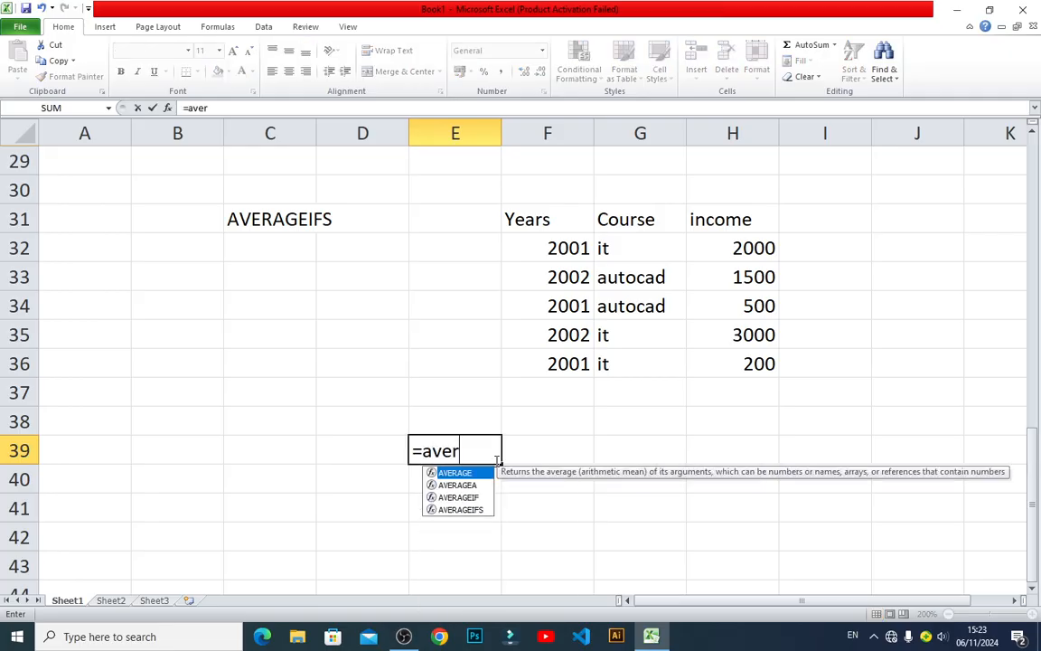
key("Down")
key("Down")
key("Down")
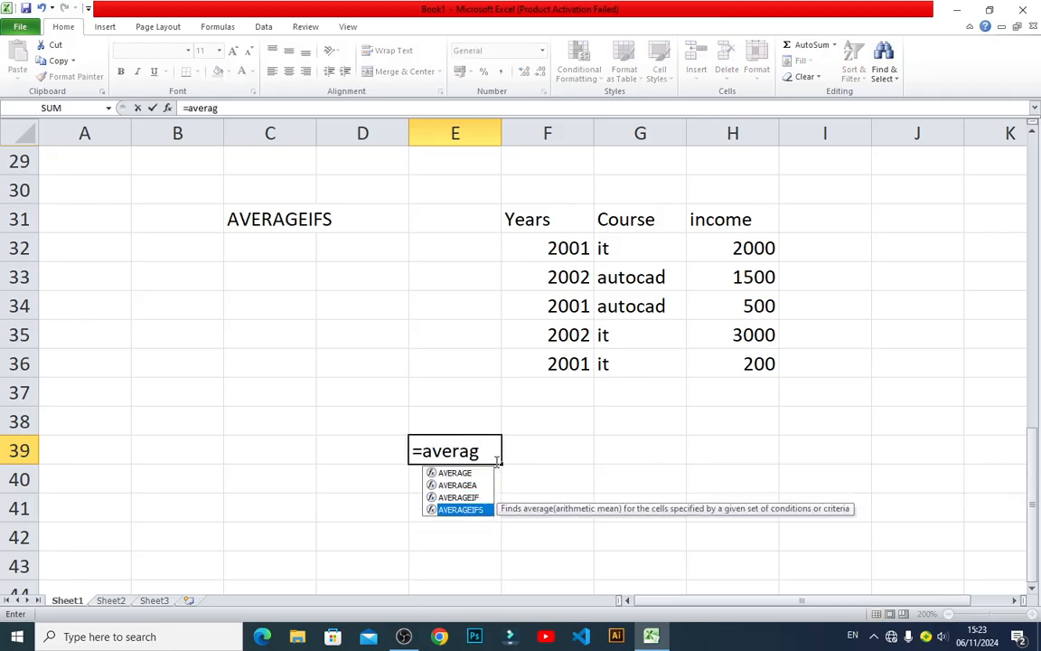
key("Tab")
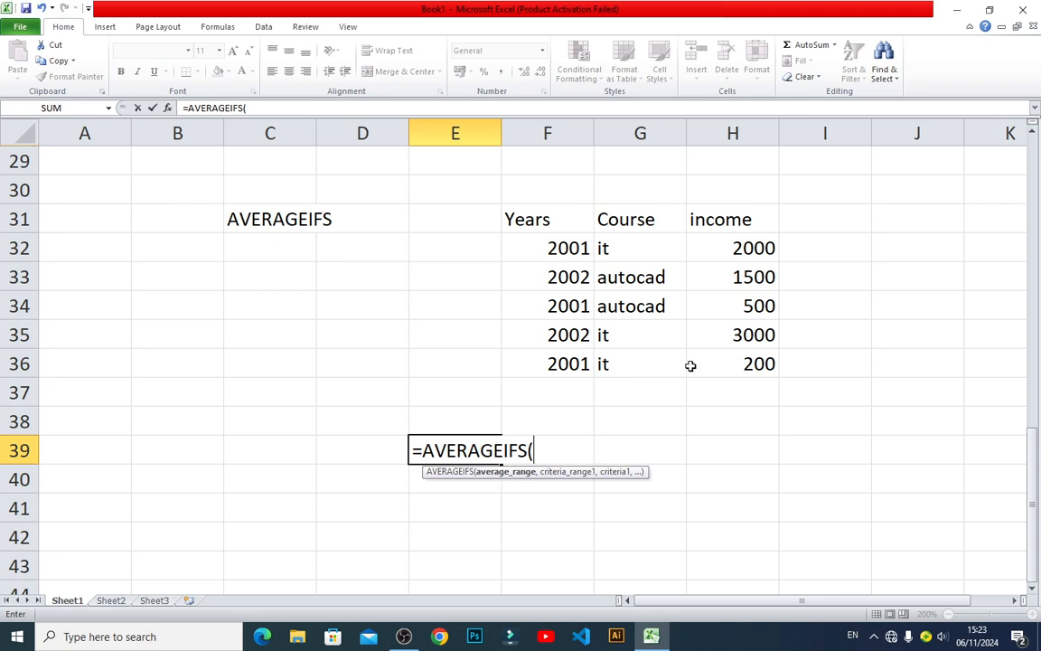
left_click_drag(740, 246, 745, 351)
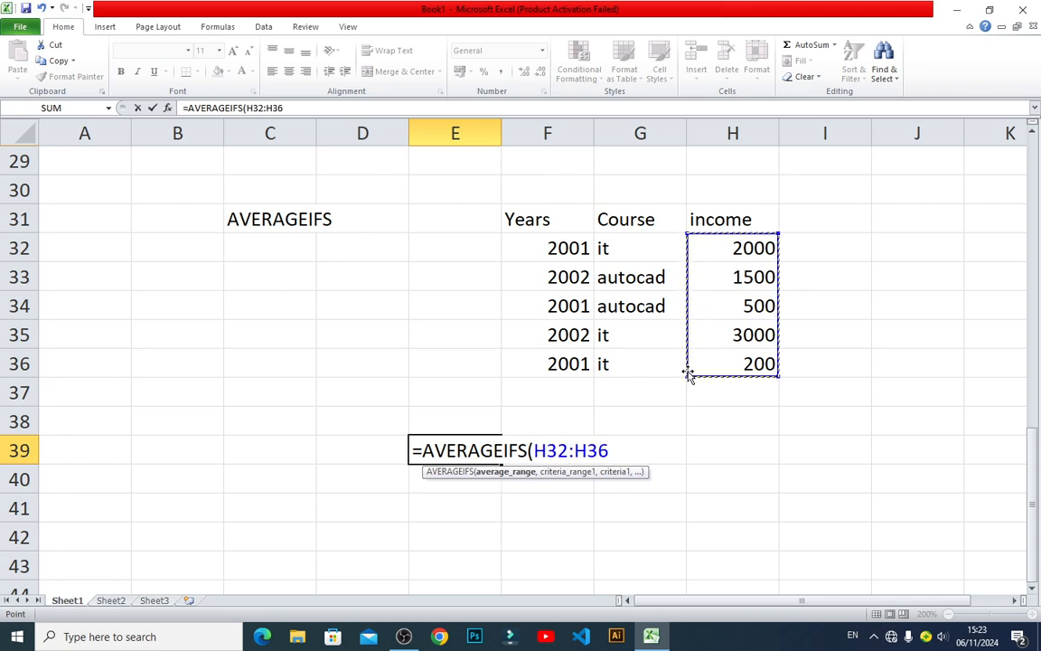
type(",")
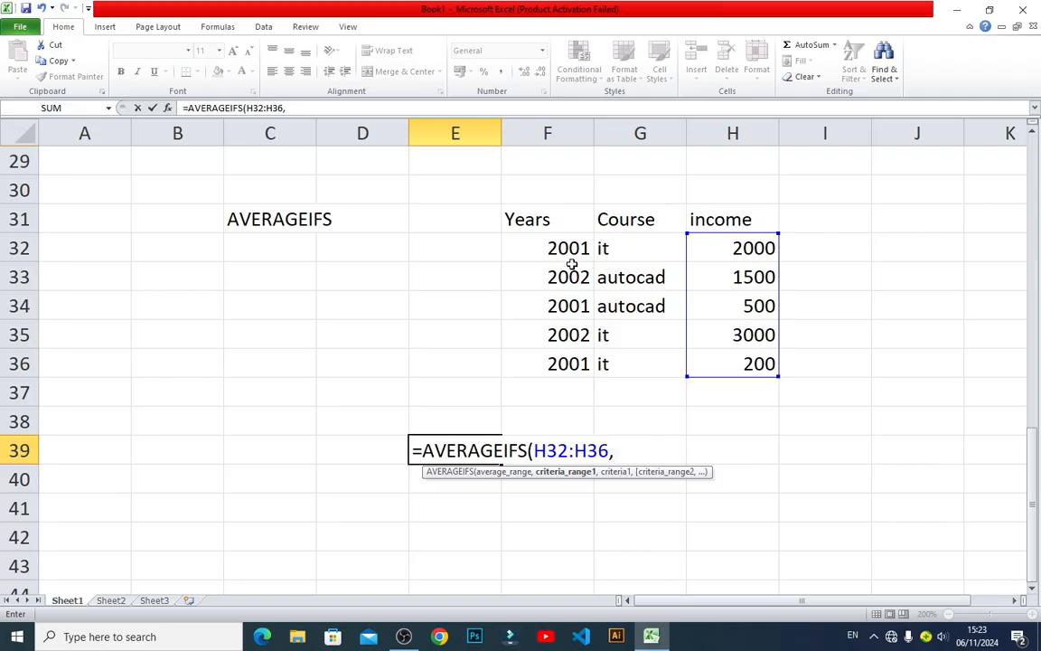
- Complete the AVERAGEIFS formula with F32:F36 as the criteria range and 2001 as the criterion
left_click_drag(572, 264, 572, 363)
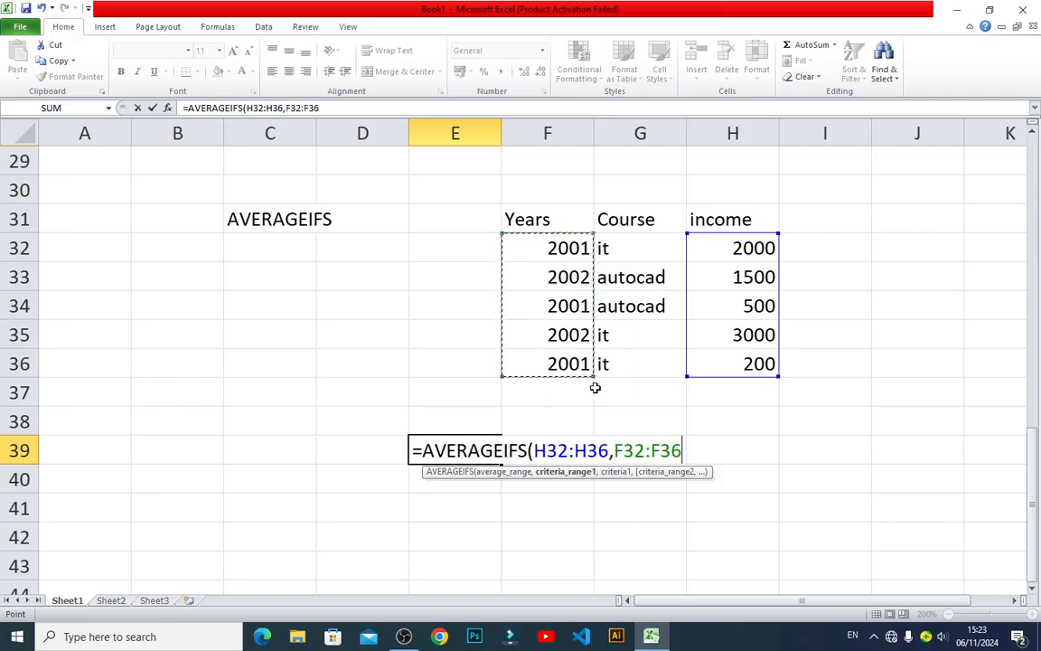
type(",")
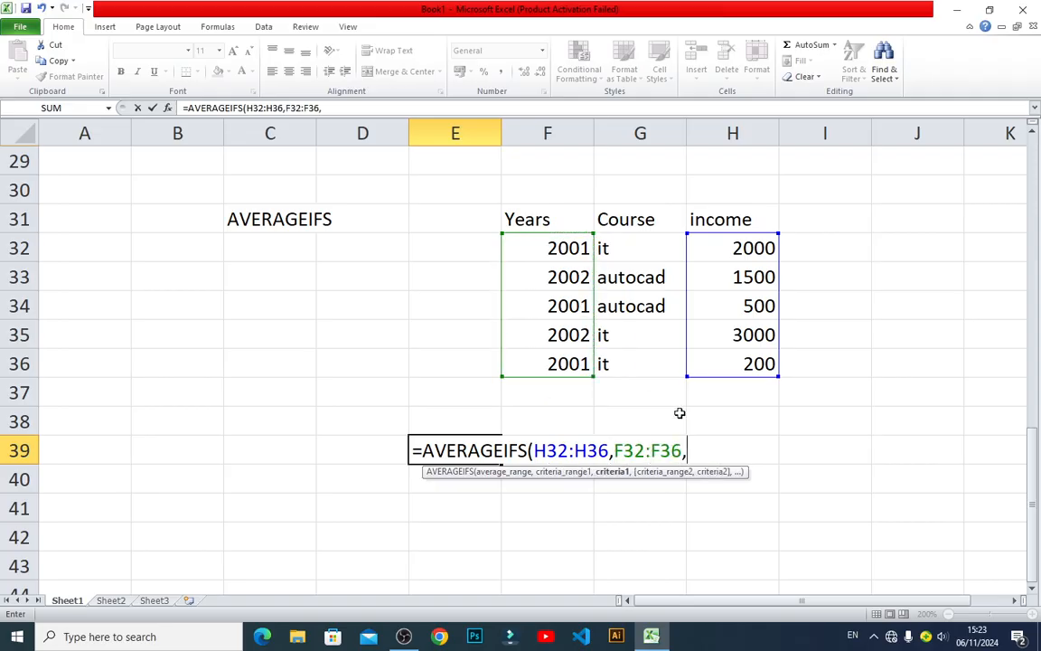
type("2001")
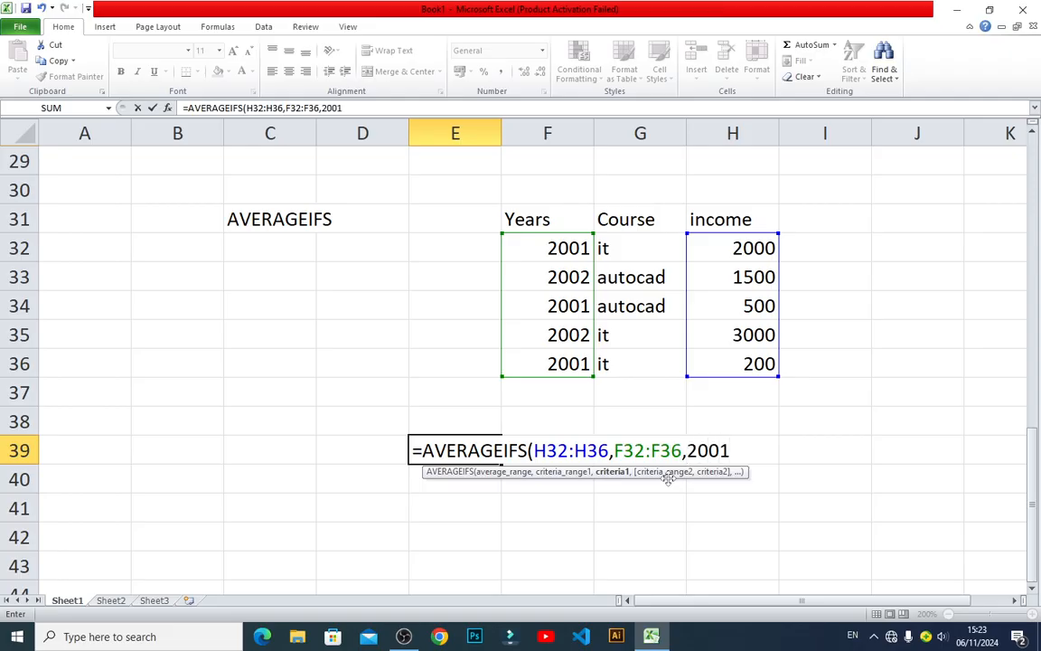
type(")")
key("Return")
key("Up")
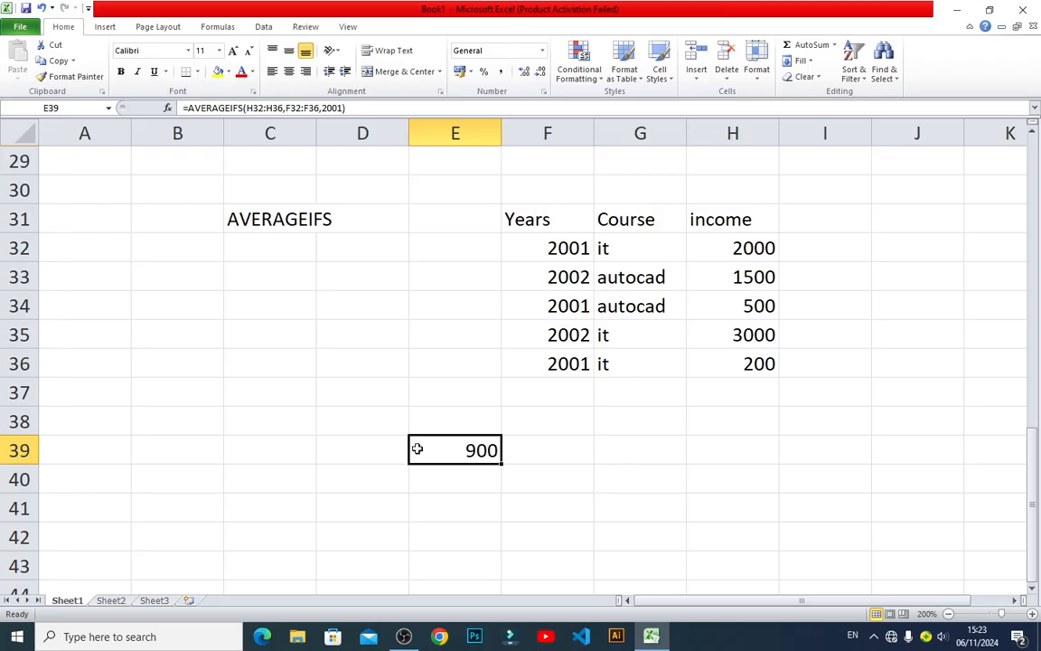
- List the 2001 incomes 200, 500 and 2000 in cells C39 to C41
left_click(566, 365)
left_click(700, 362)
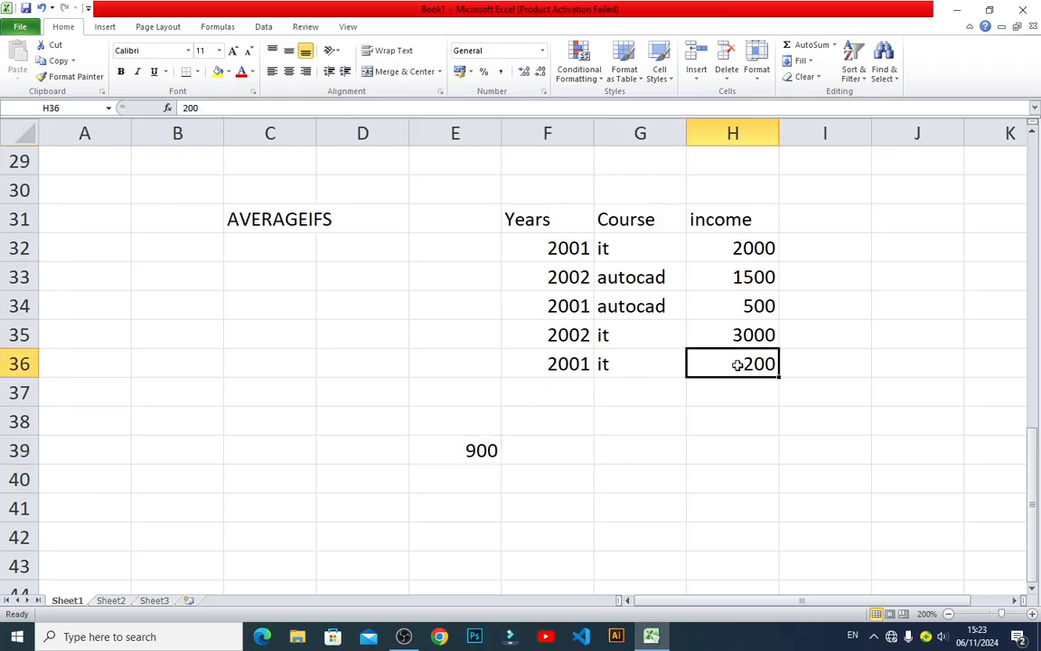
left_click(246, 452)
type("200")
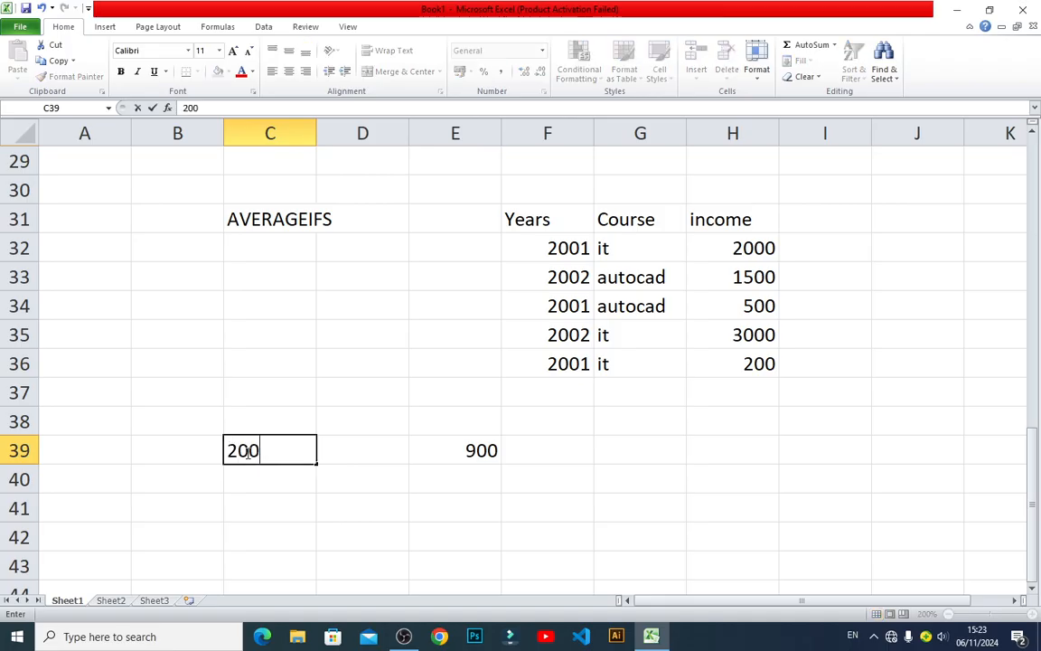
key("Return")
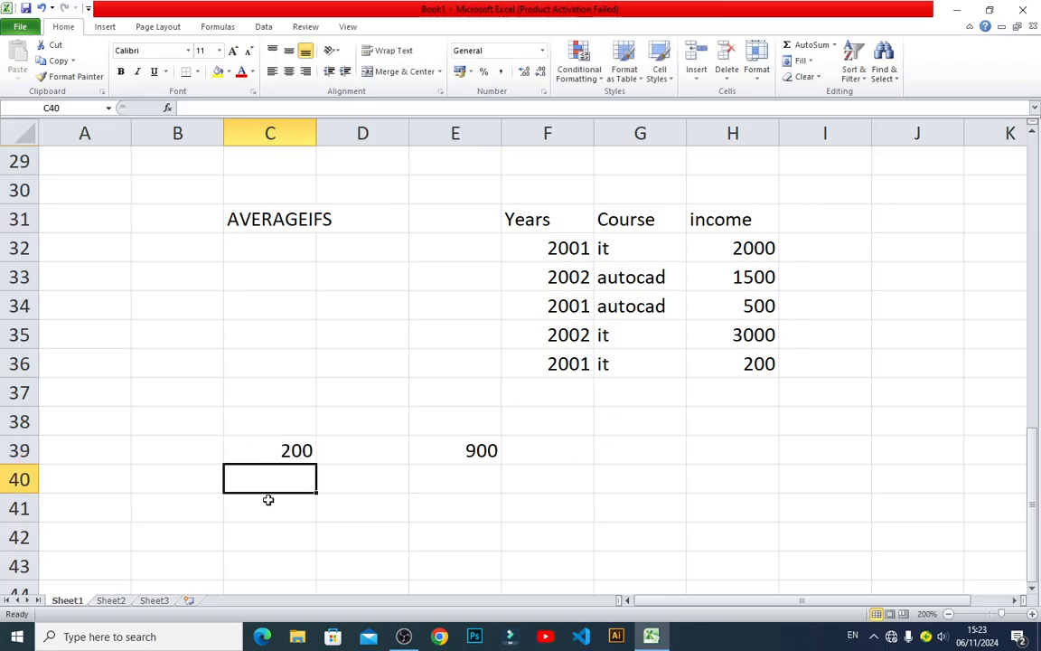
type("500")
key("Return")
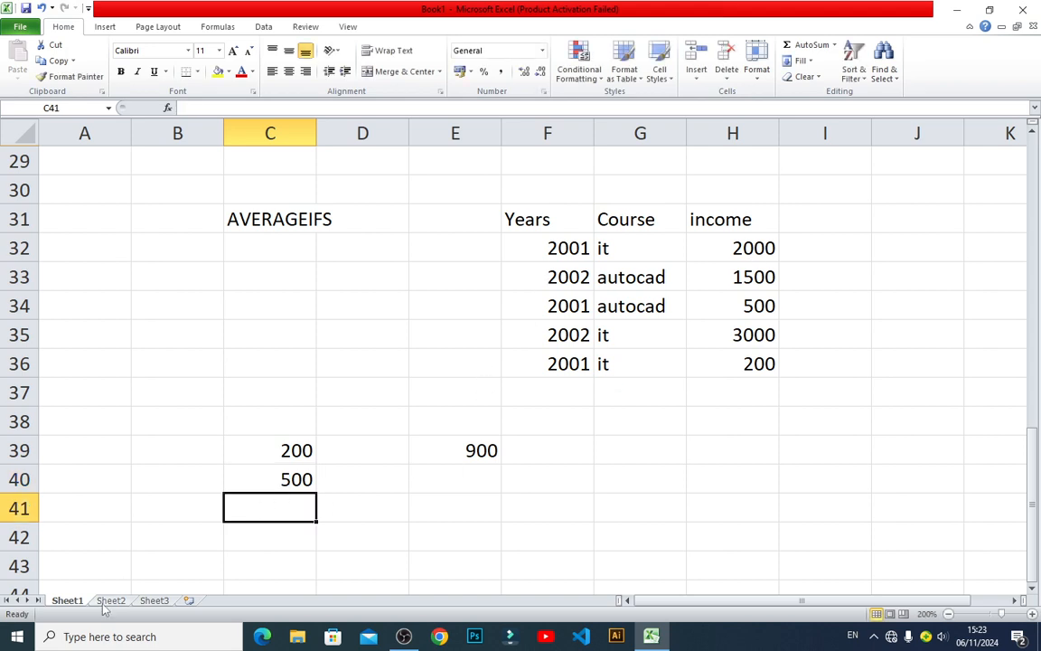
type("2000")
key("Return")
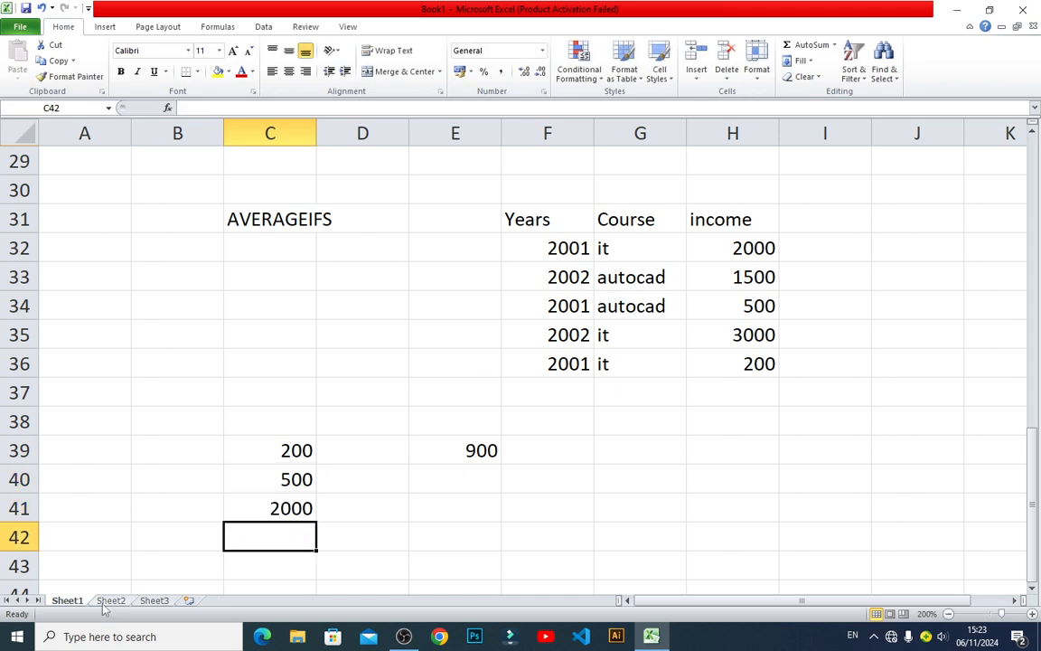
- Sum C39:C41 in cell C42
type("=sum")
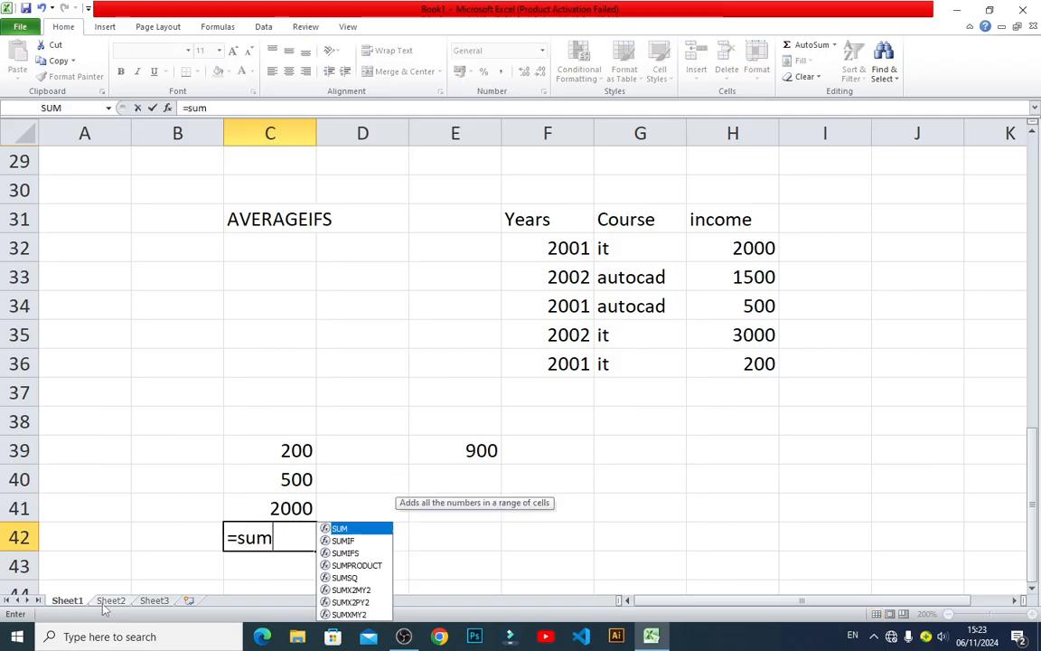
type("(")
key("Up")
key("Up")
key("Up")
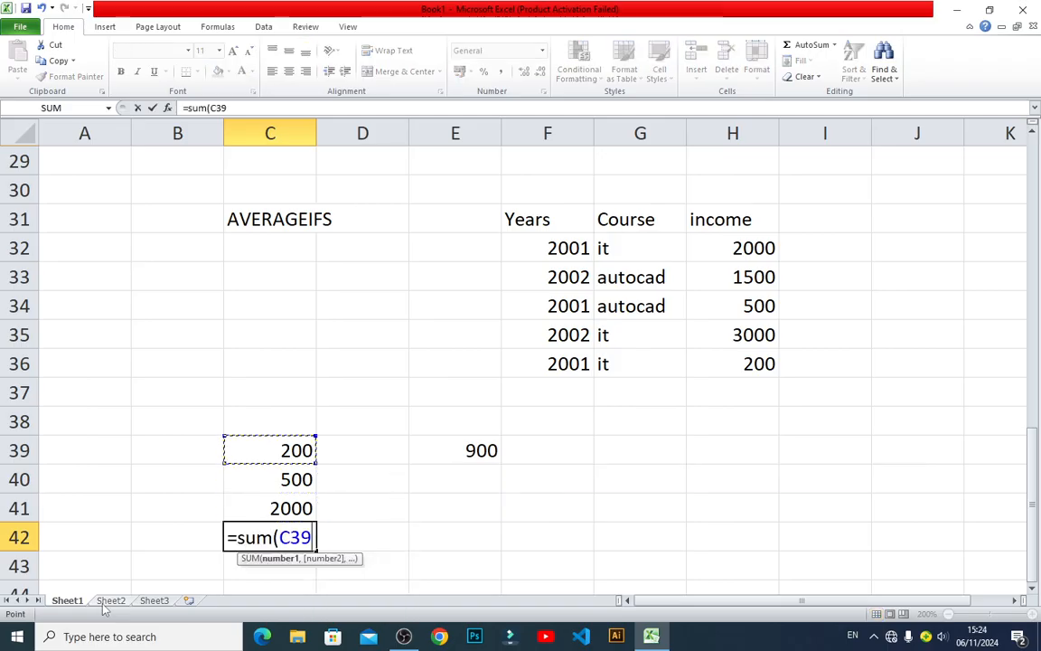
key("shift+Down")
key("shift+Down")
key("Return")
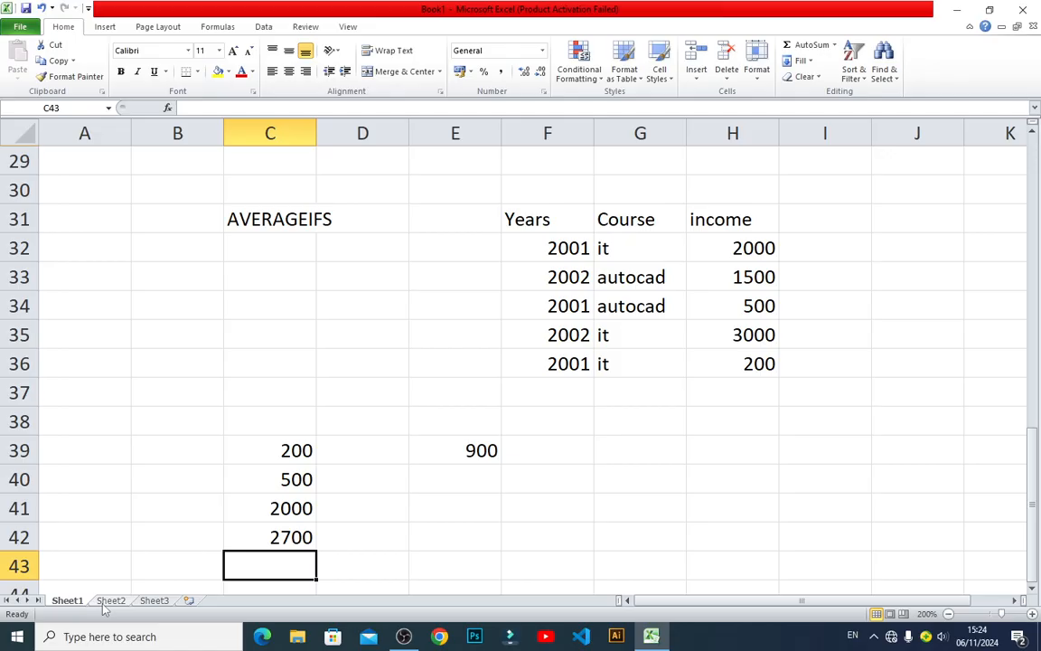
- Go through the listed 2001 incomes and their sum in C39:C42
key("Up")
key("Up")
key("Up")
key("Up")
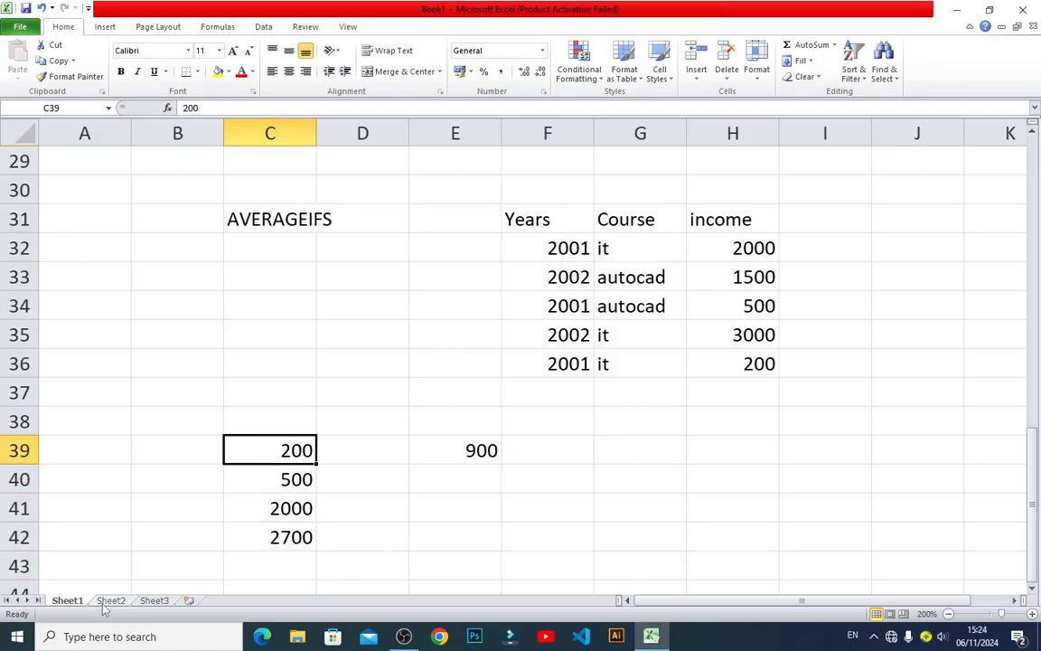
key("Down")
key("Down")
key("Down")
key("Down")
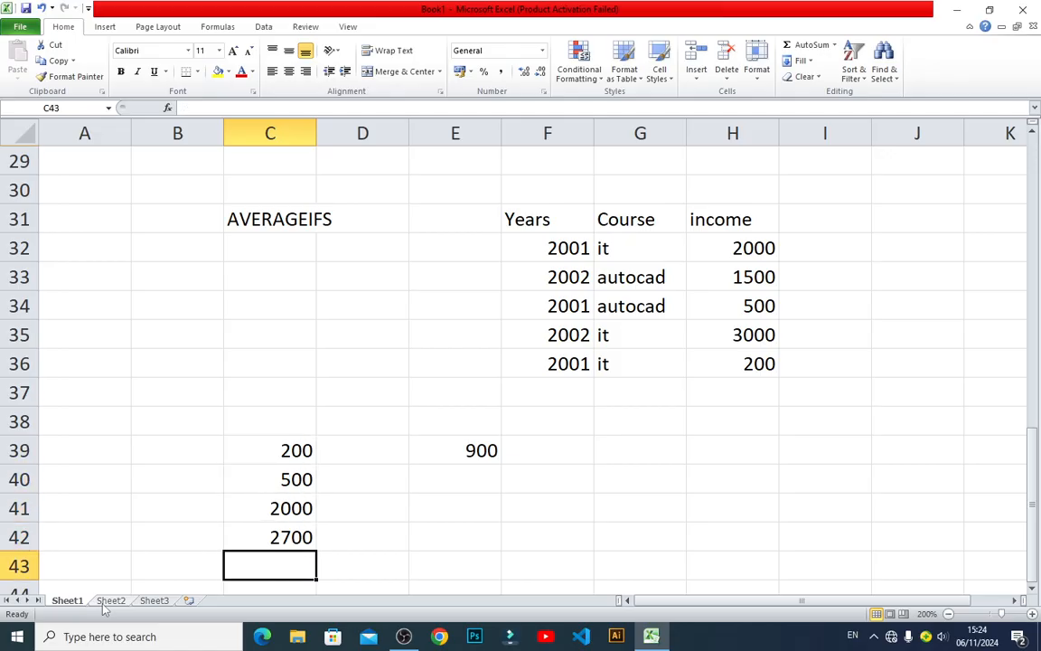
- Divide the sum in C42 by 3 in cell C43 to get the manual average
type("=")
key("Up")
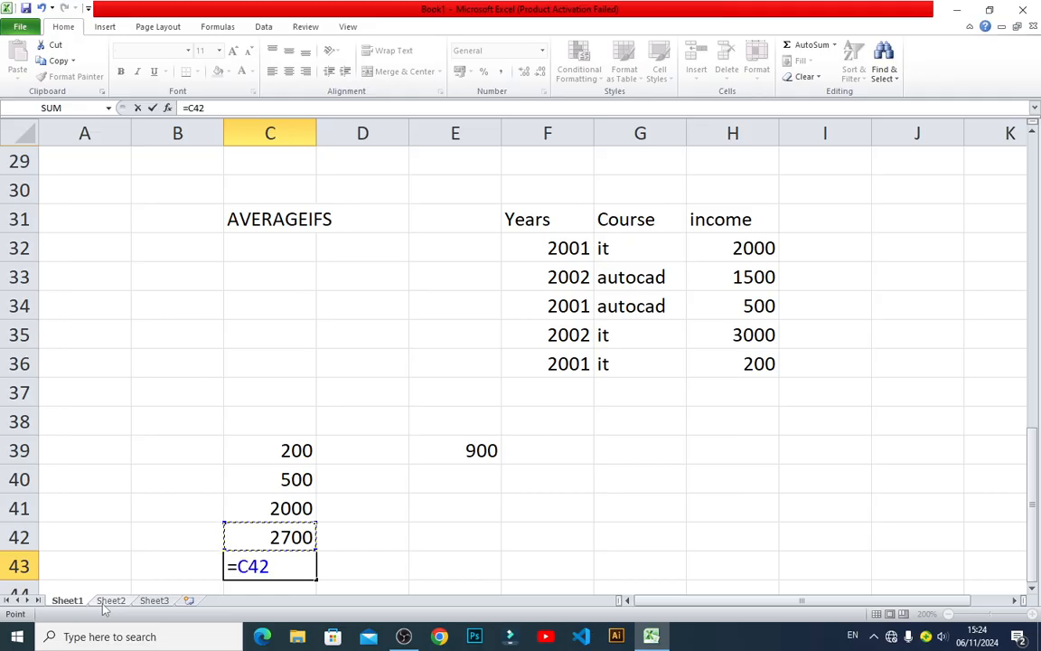
type("/3")
key("Return")
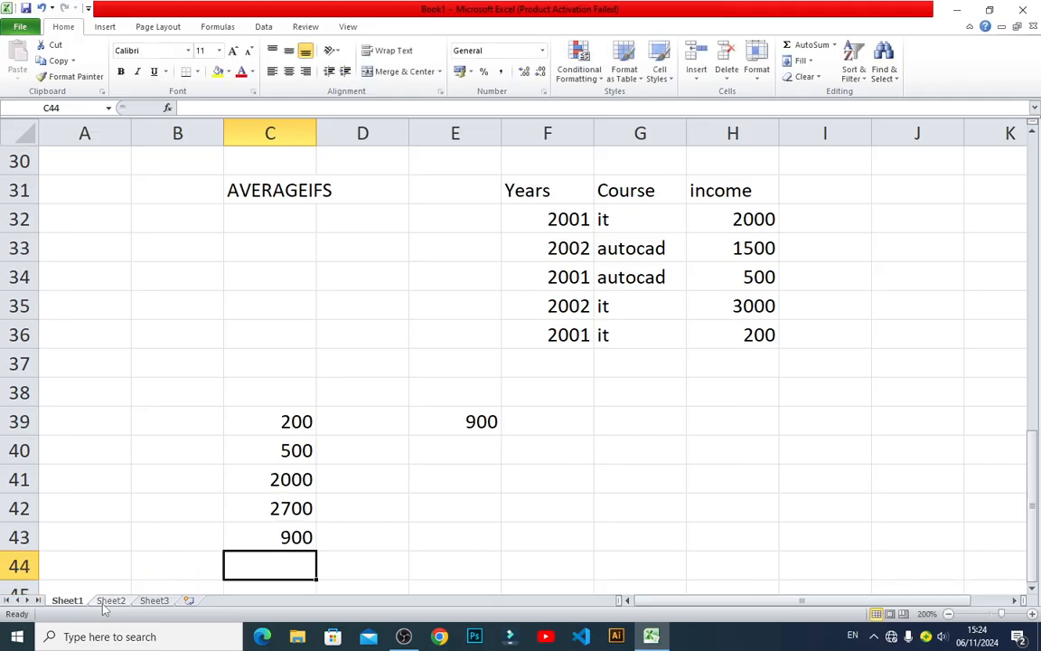
left_click(271, 540)
- Extend the AVERAGEIFS formula in E39 with G32:G36 as the second criteria range and "it" as its criterion
double_click(468, 422)
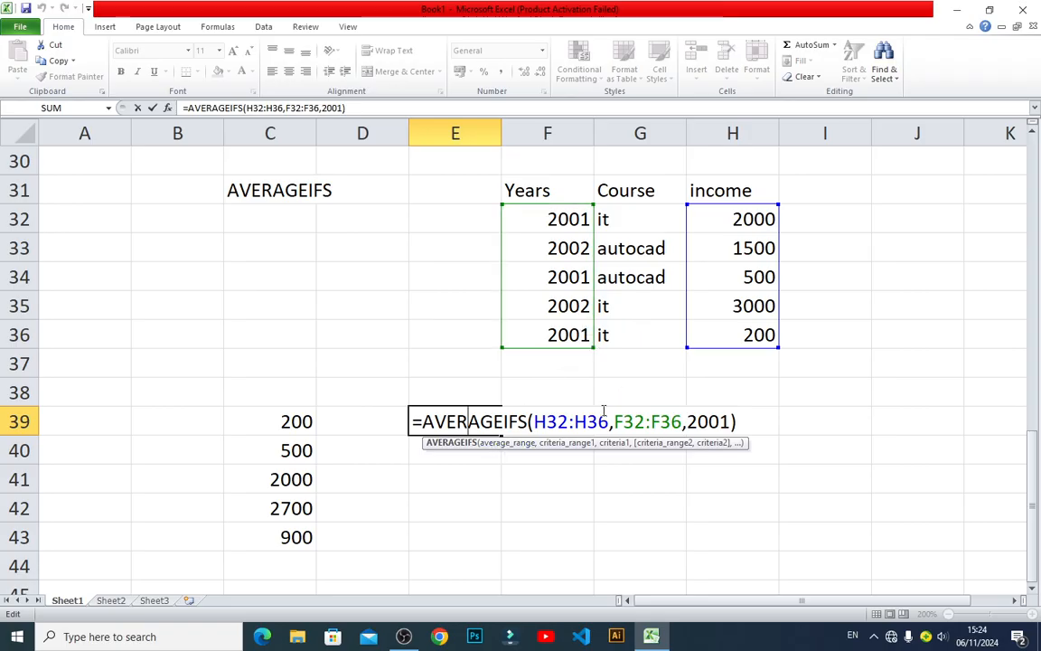
left_click(730, 420)
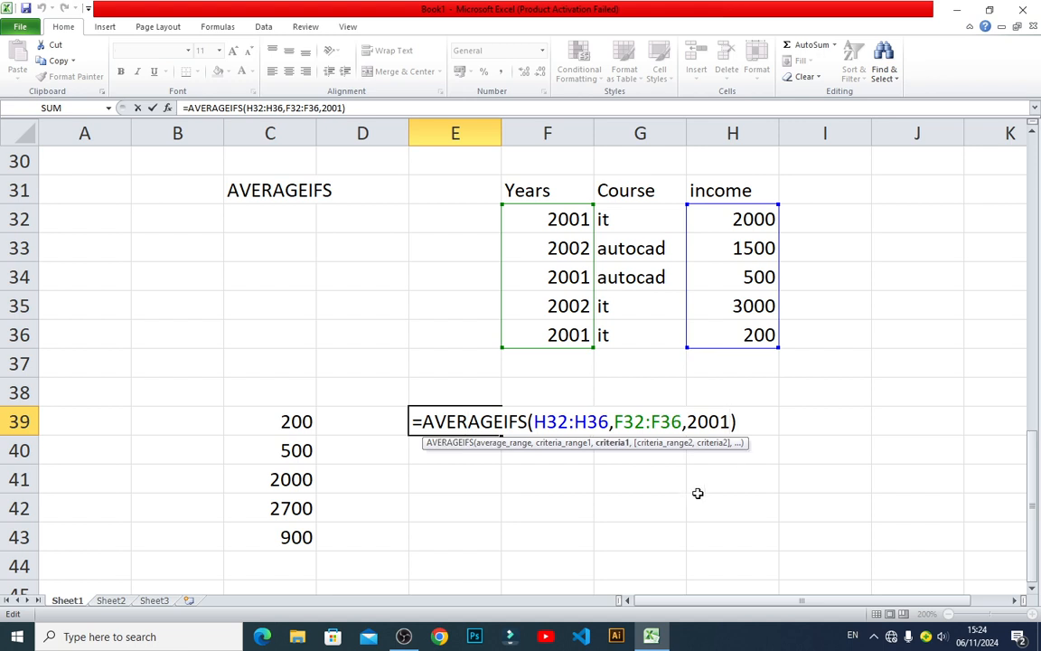
type(",")
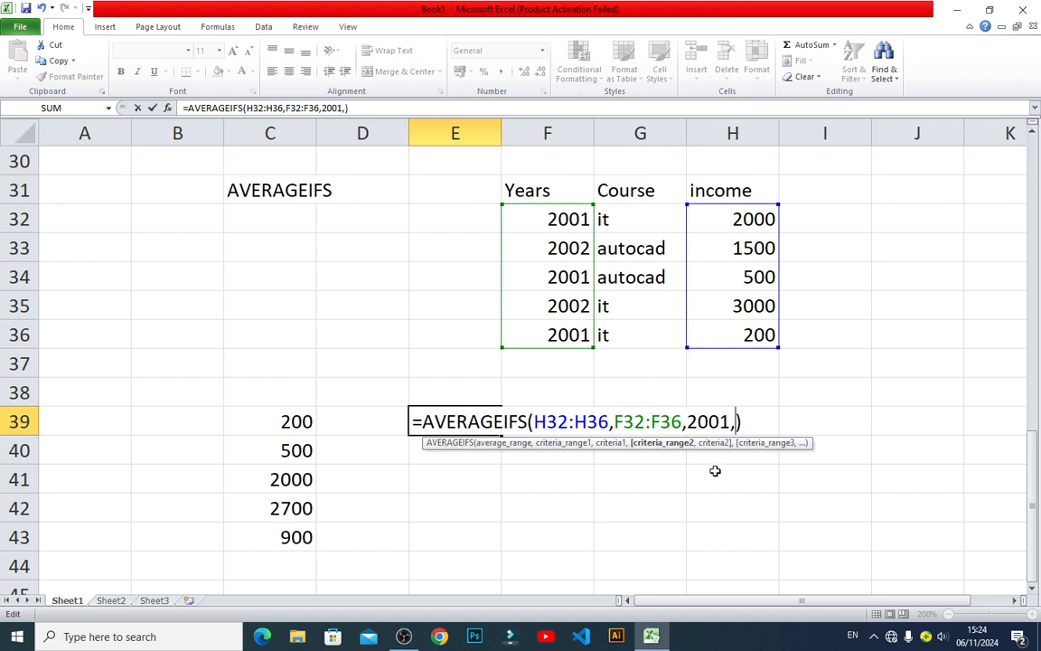
left_click_drag(633, 218, 640, 334)
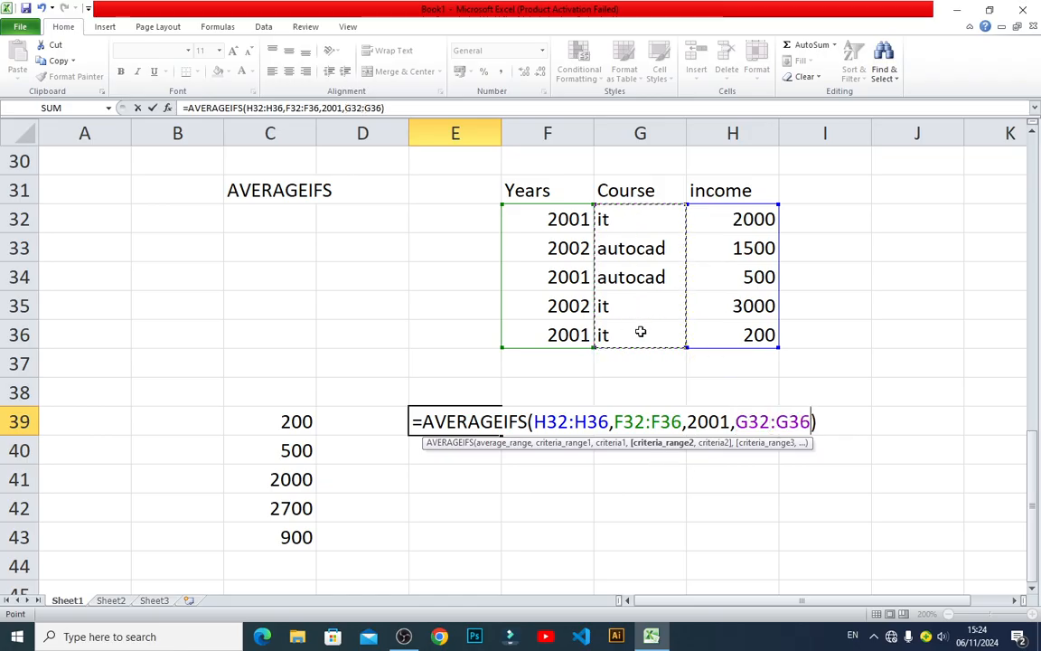
type(",")
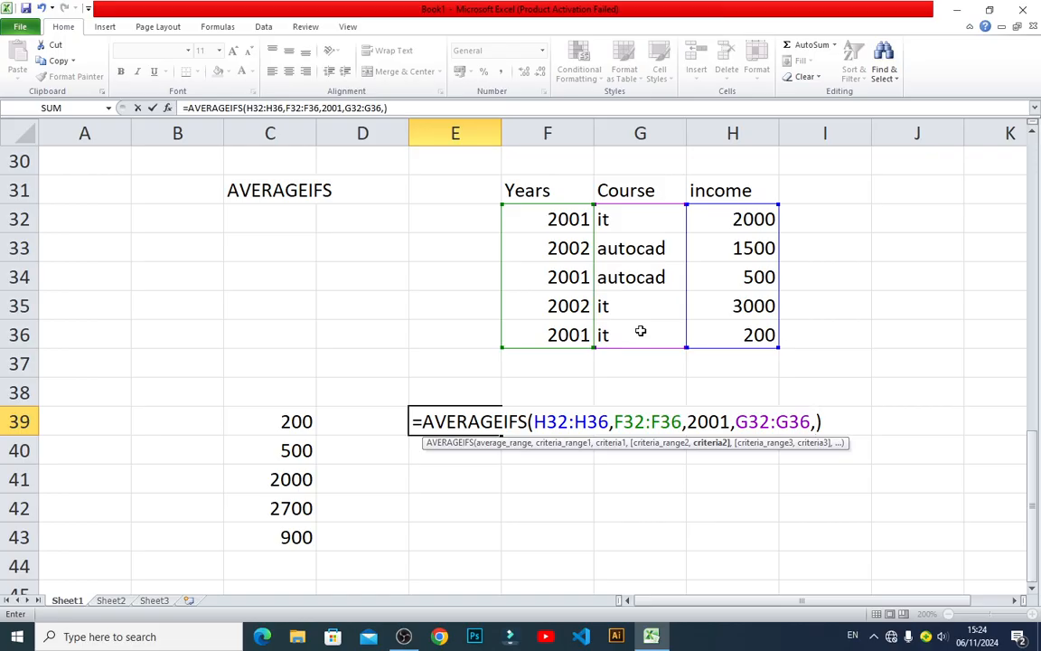
type("@")
key("BackSpace")
type("\"it\"")
key("Return")
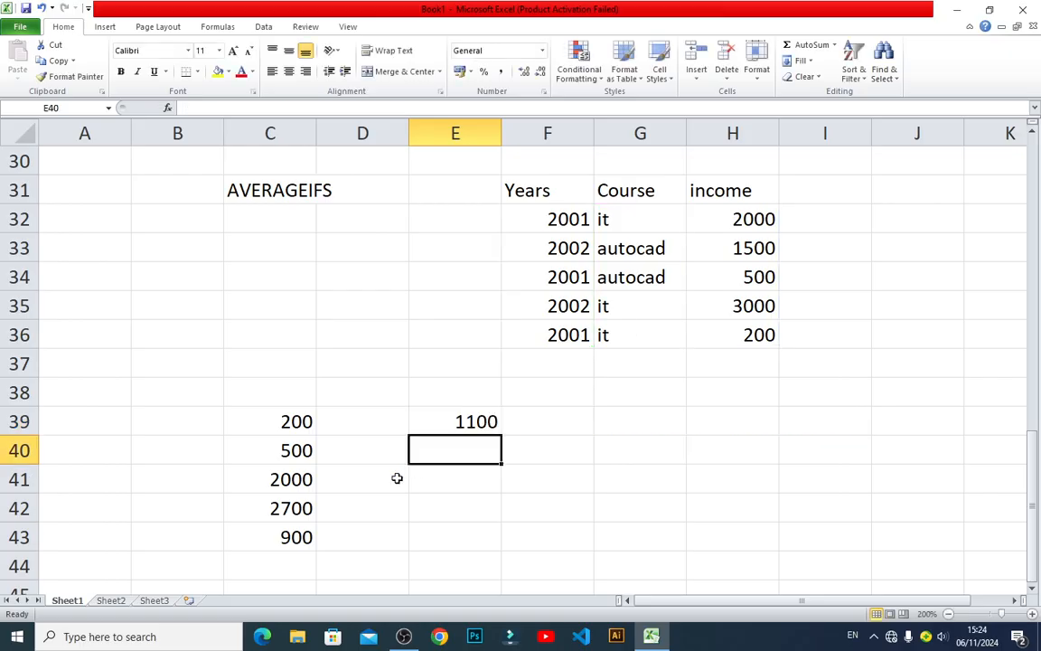
- Examine the two-criteria AVERAGEIFS formula in E39 and compare it with the year and course entries of the 2001 rows
left_click(299, 533)
left_click(469, 430)
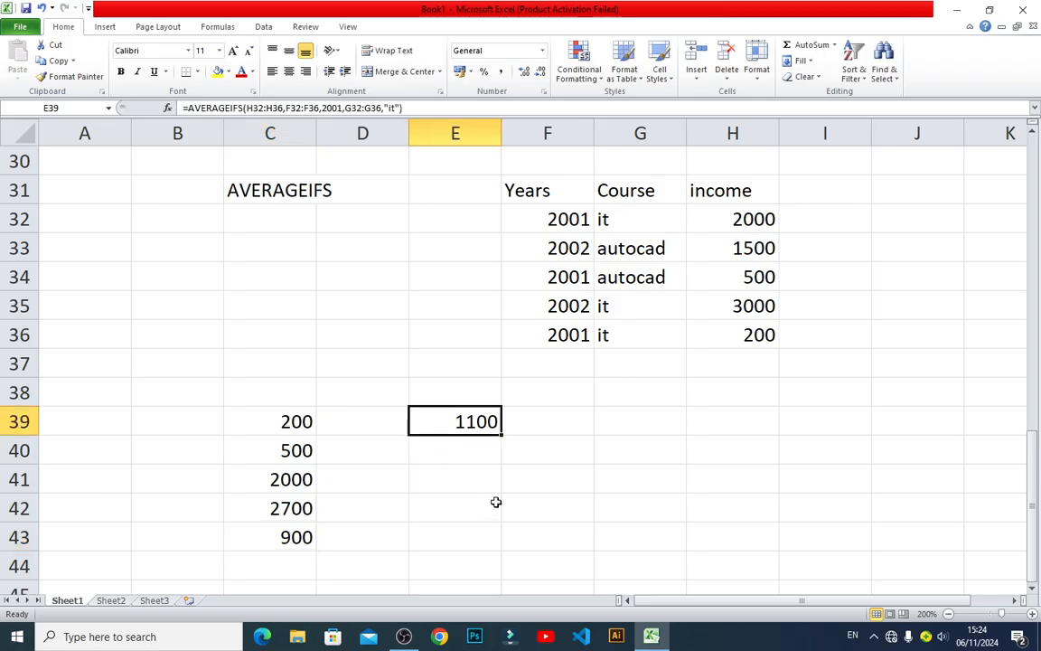
double_click(476, 421)
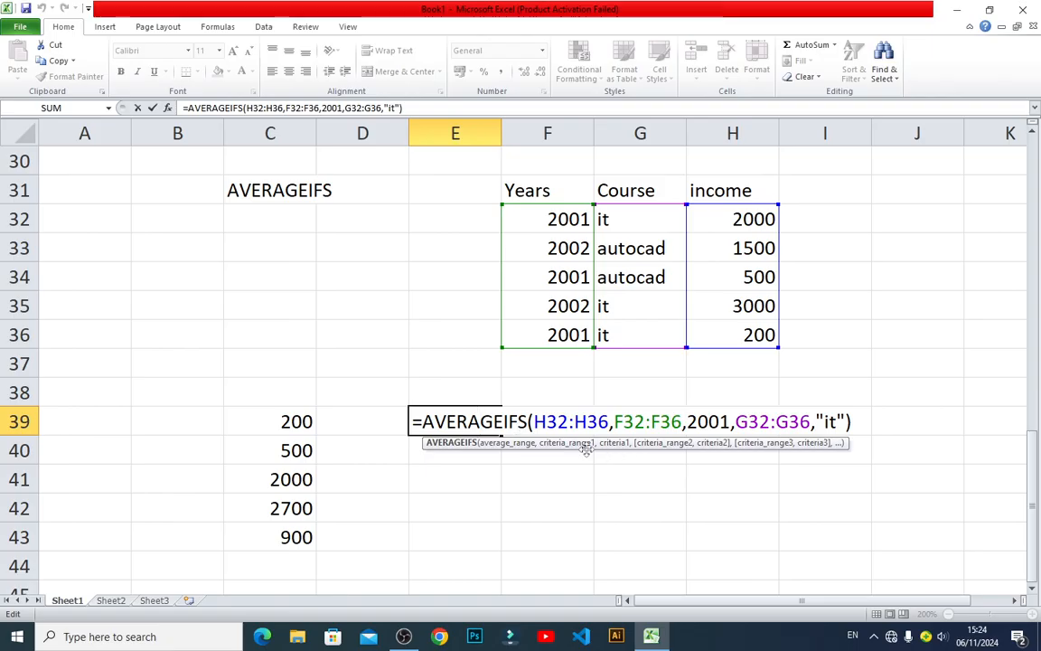
left_click_drag(688, 423, 731, 420)
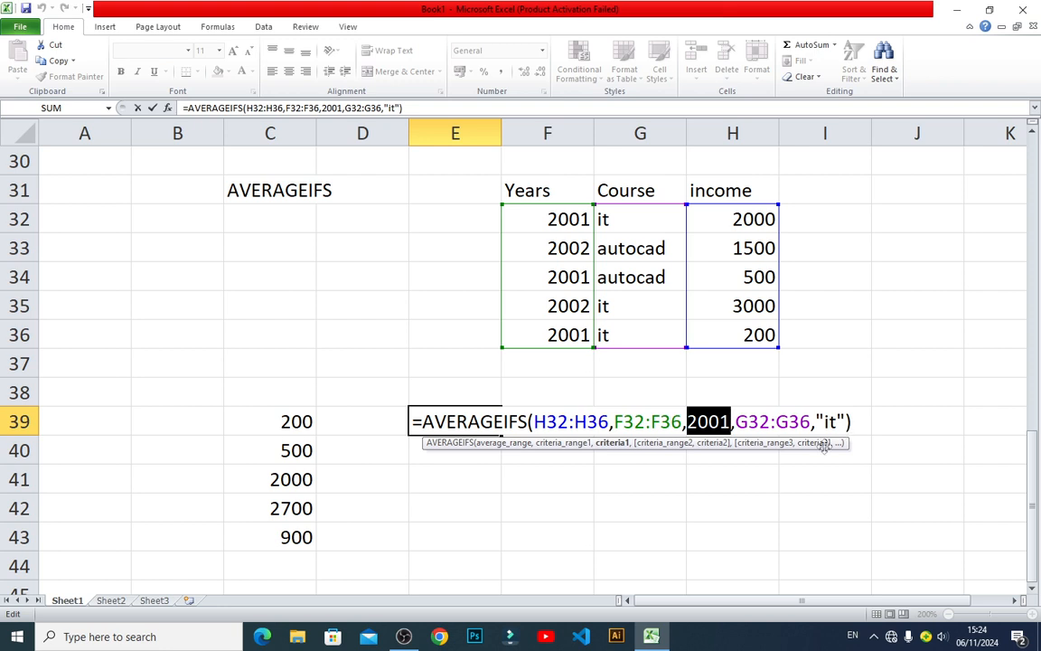
key("ctrl+Return")
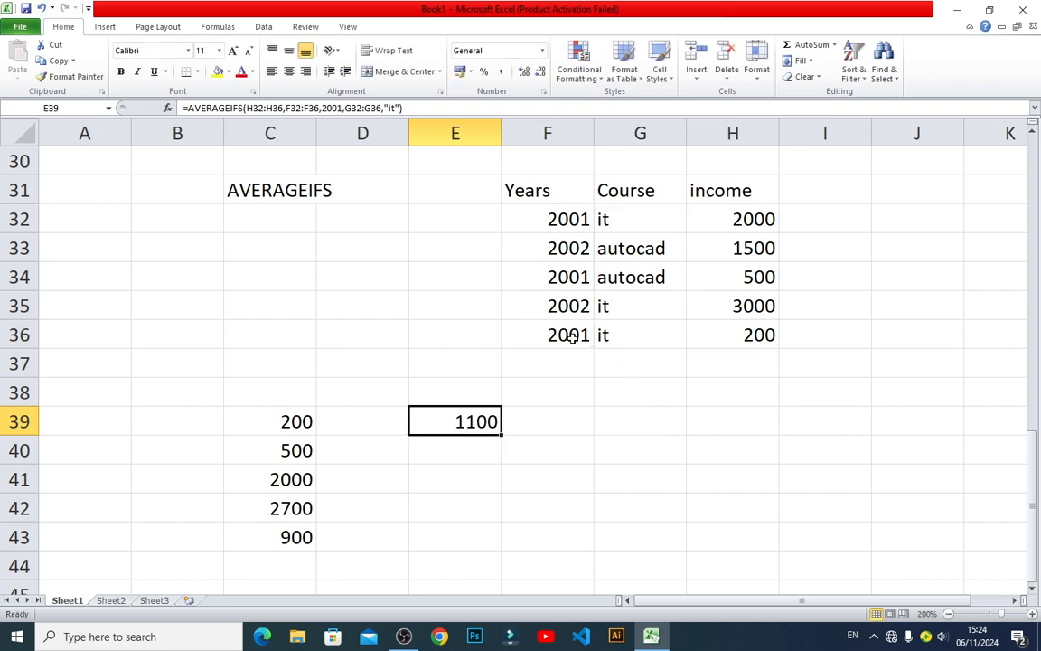
left_click(543, 276)
left_click(628, 277)
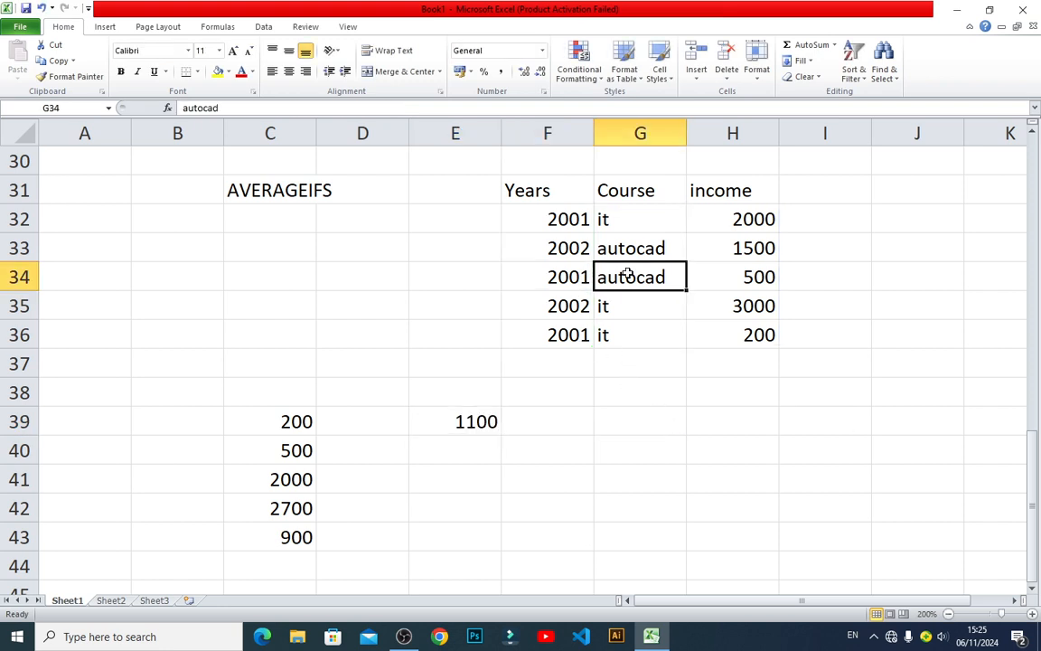
left_click(575, 329)
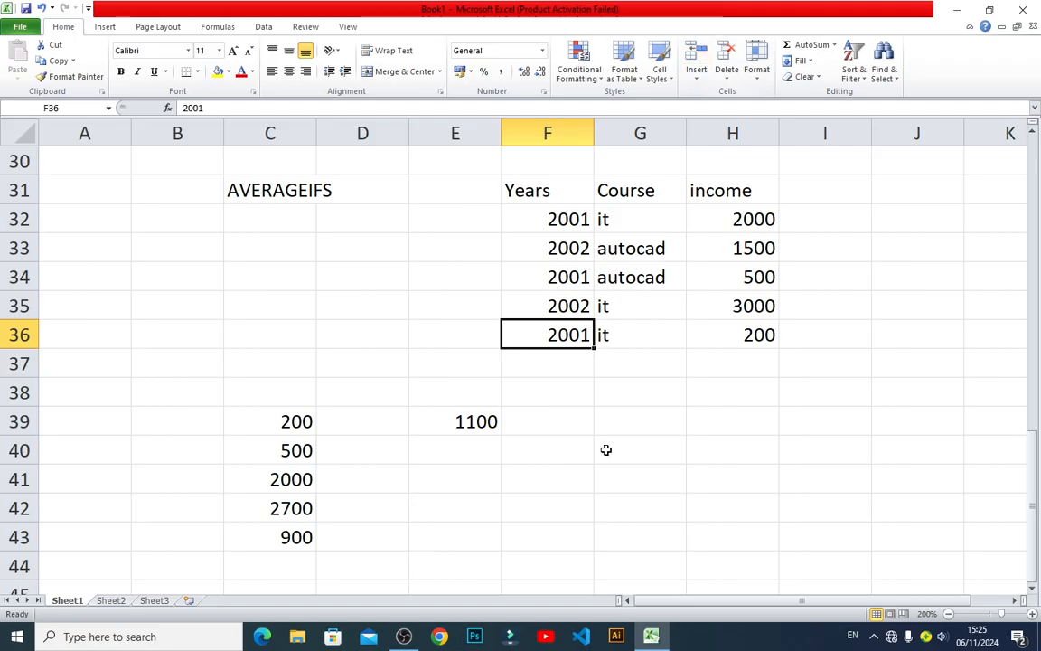
- Enter 2000, the income of the first row matching 2001 and it, in cell H40
left_click(638, 452)
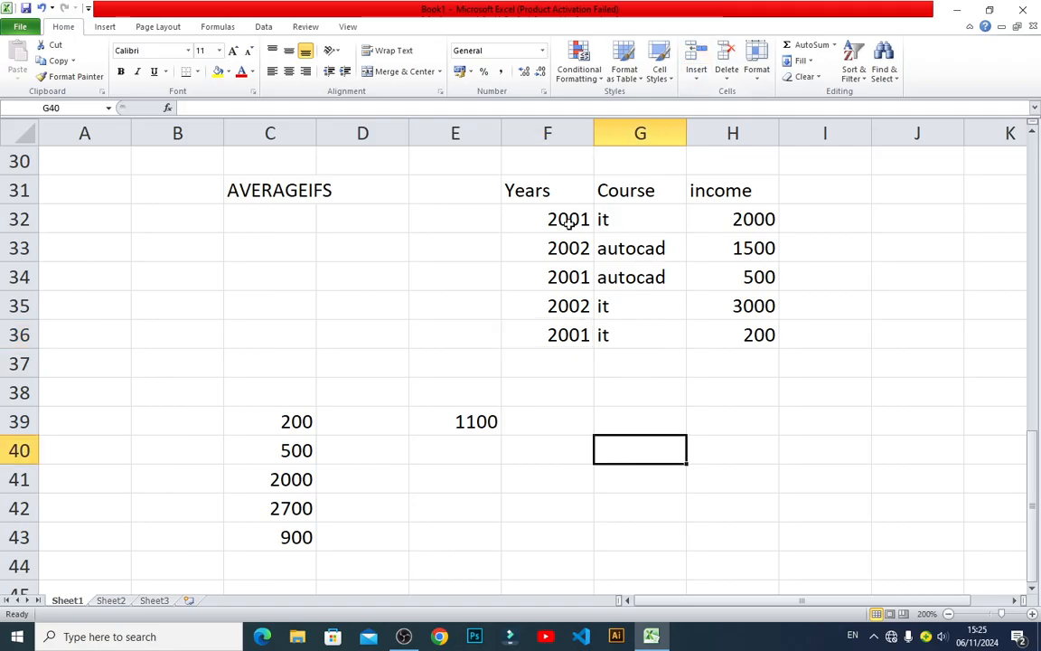
key("Right")
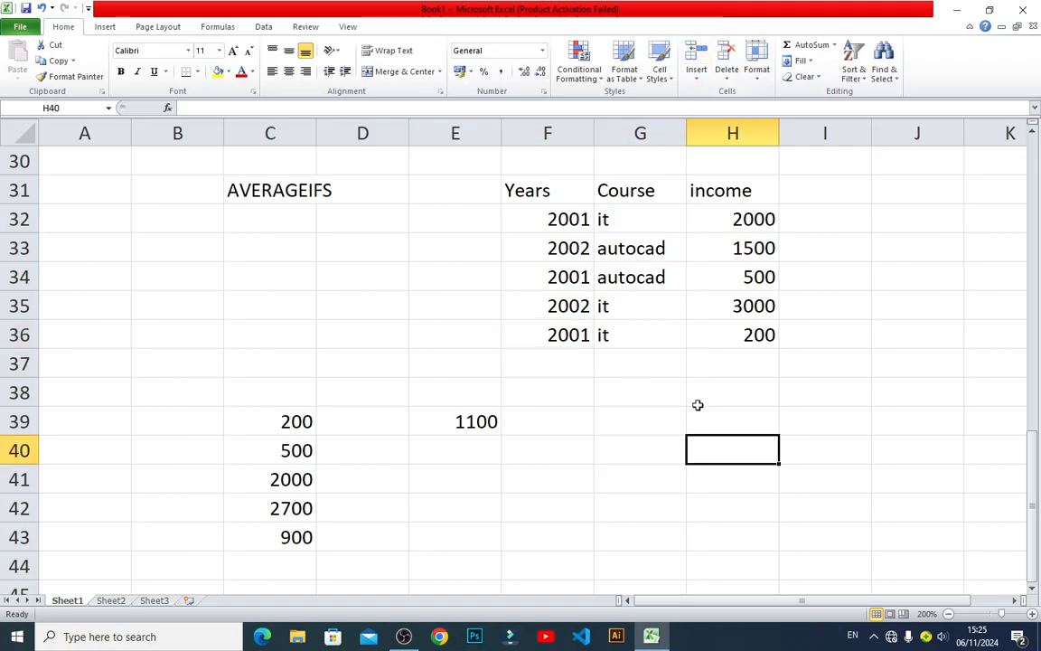
type("2000")
key("Return")
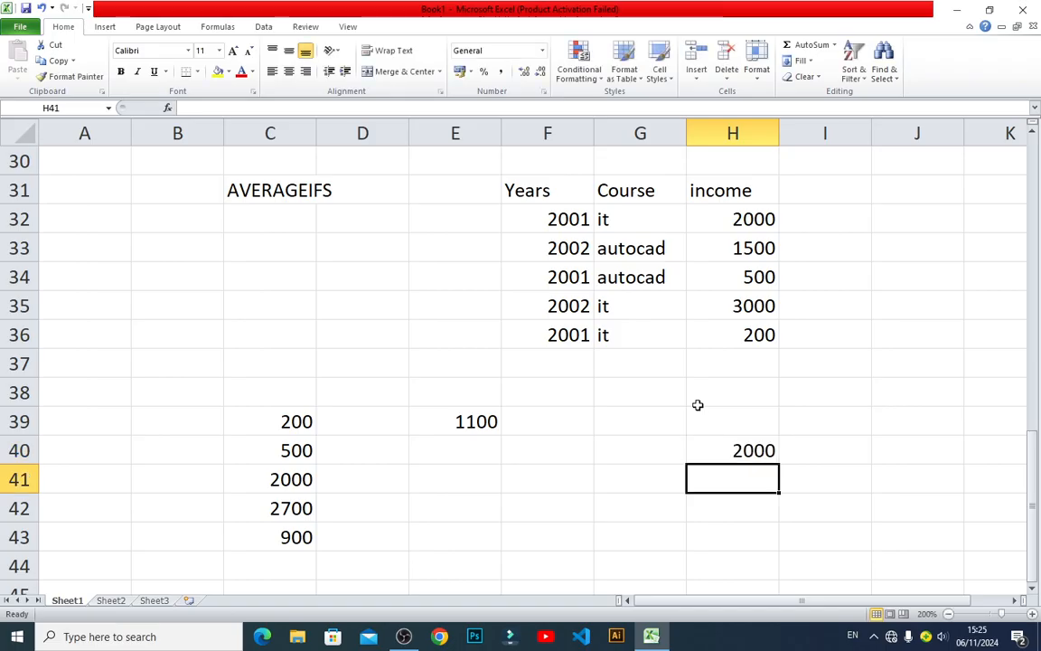
- Check the remaining 2001 rows for the it course and enter the matching income, 200, in cell H41
left_click(757, 219)
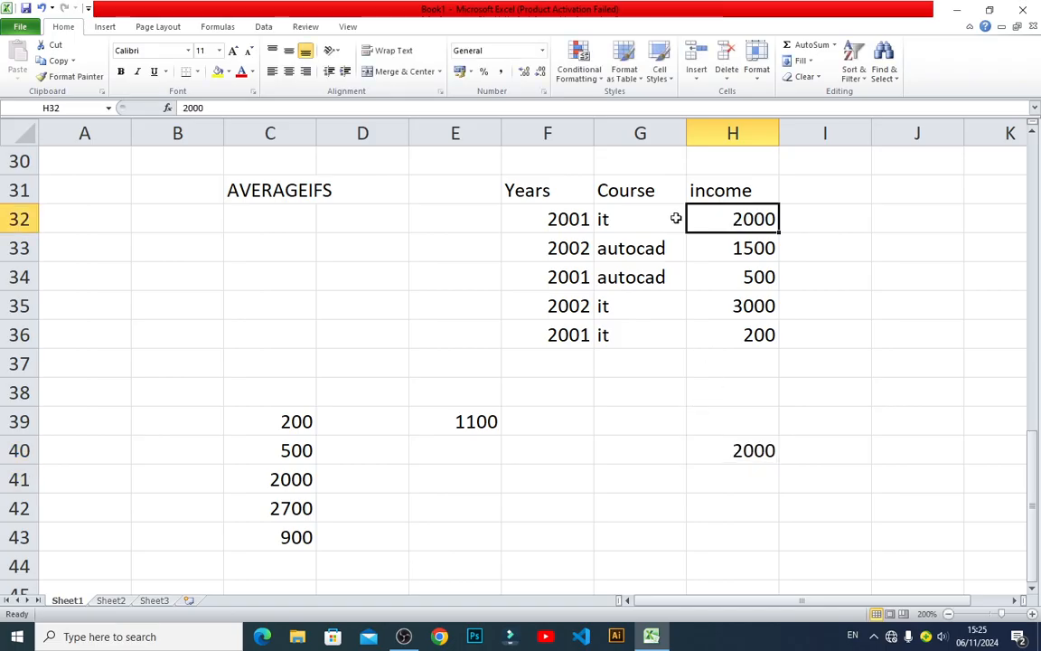
left_click(615, 220)
left_click(581, 220)
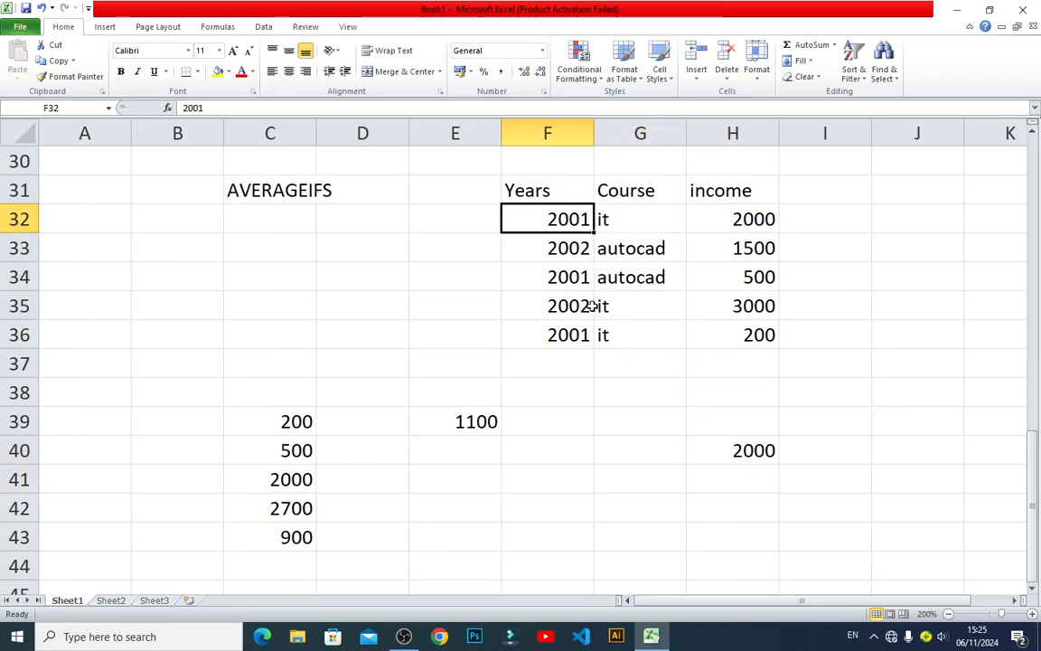
left_click(564, 280)
left_click(615, 279)
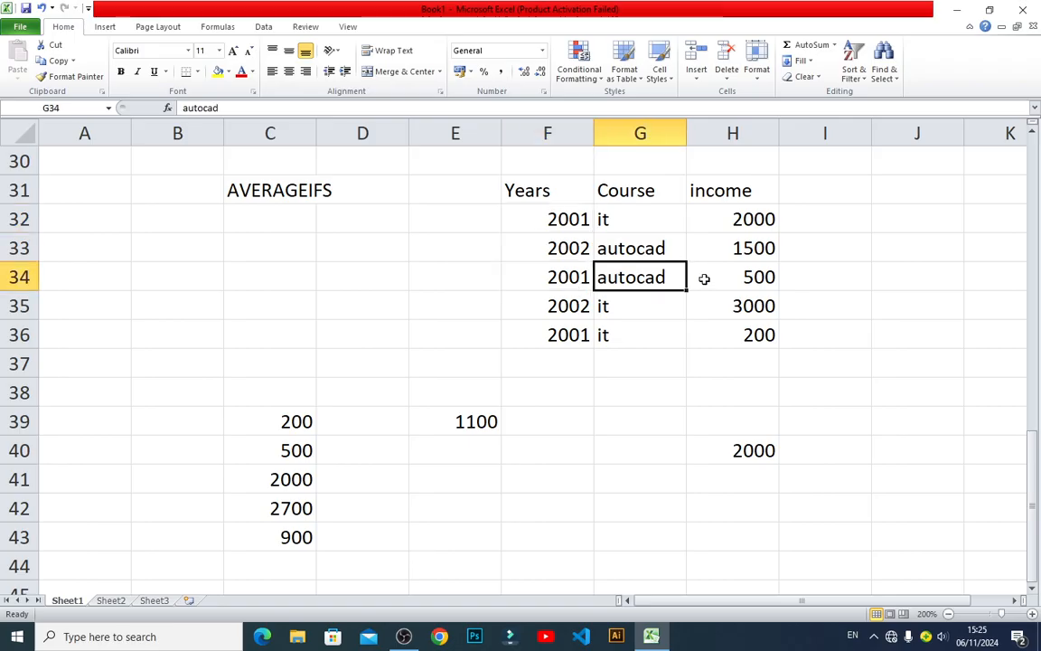
left_click(556, 333)
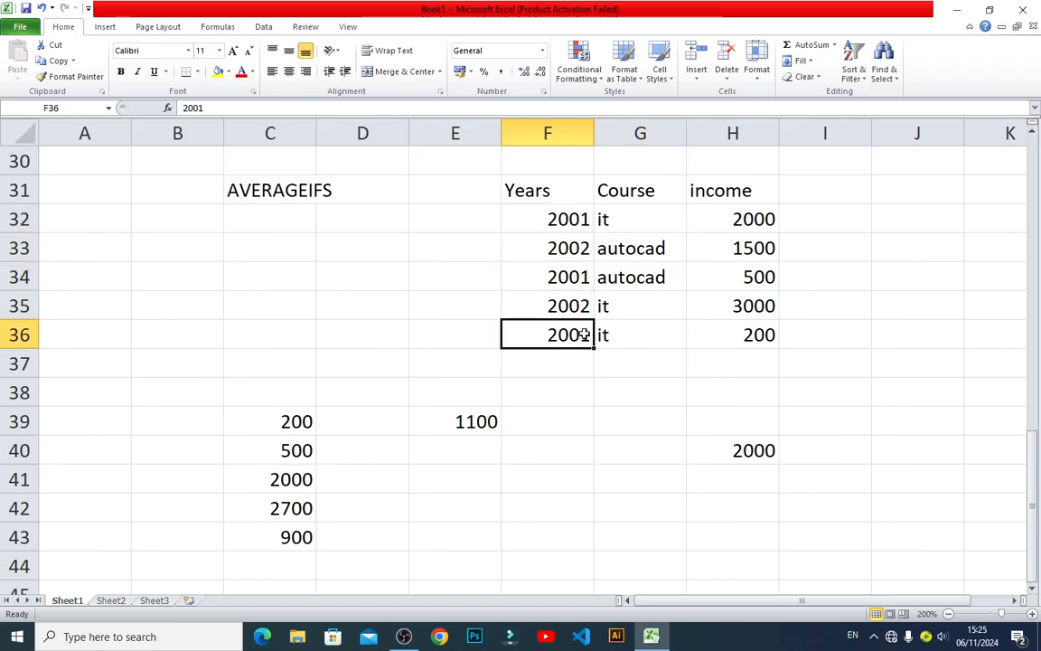
left_click(624, 335)
left_click(750, 471)
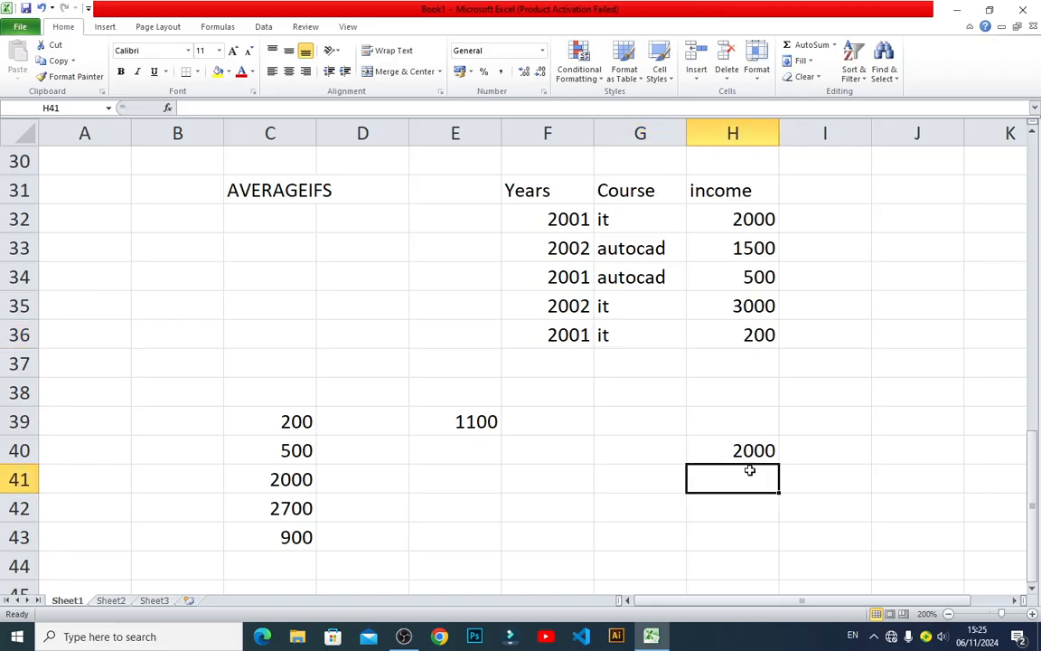
type("200")
- Sum H40:H41 in cell H42
left_click(753, 502)
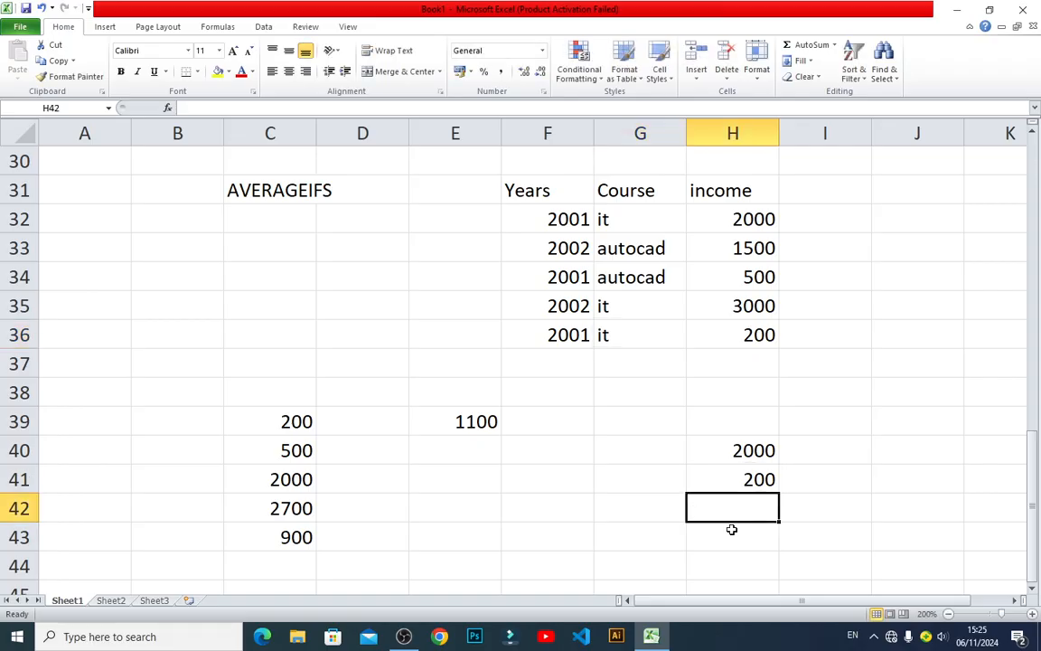
type("=su")
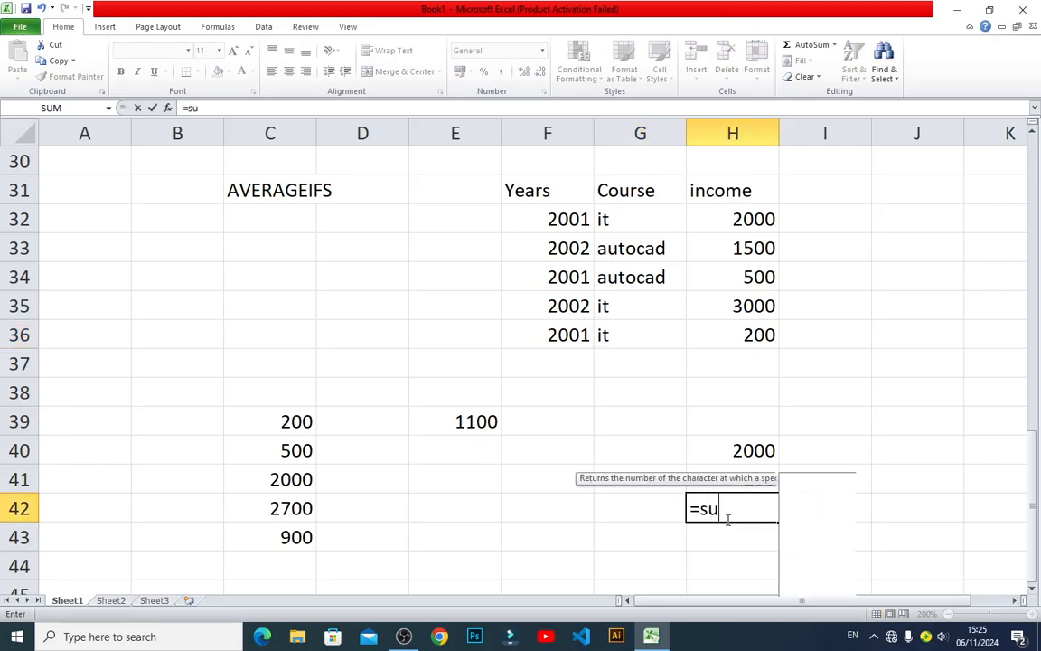
type("m(")
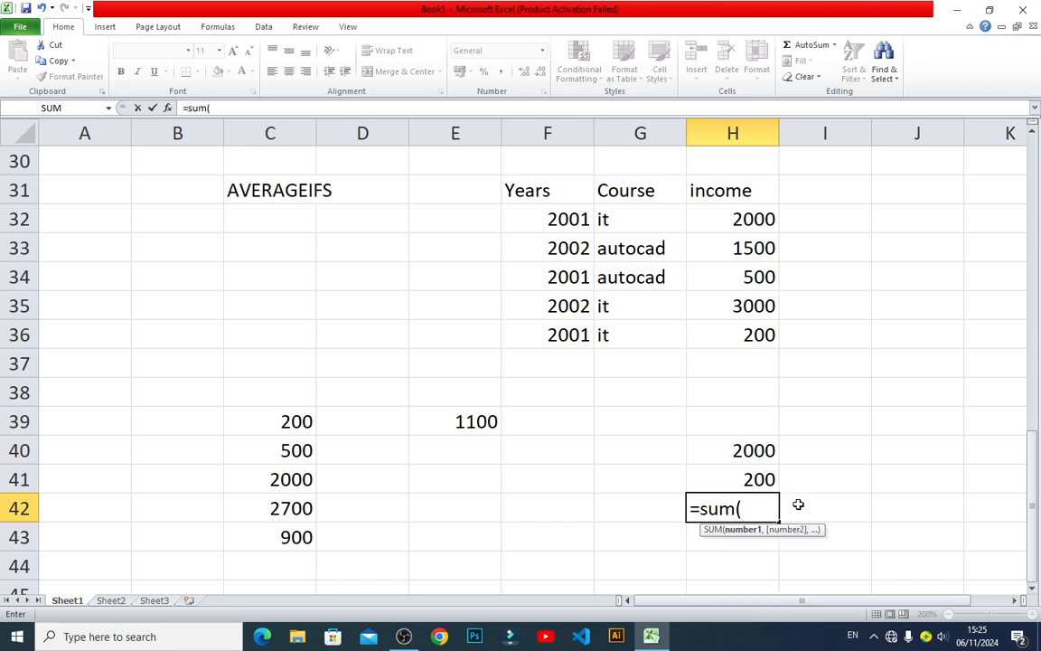
left_click_drag(766, 451, 765, 472)
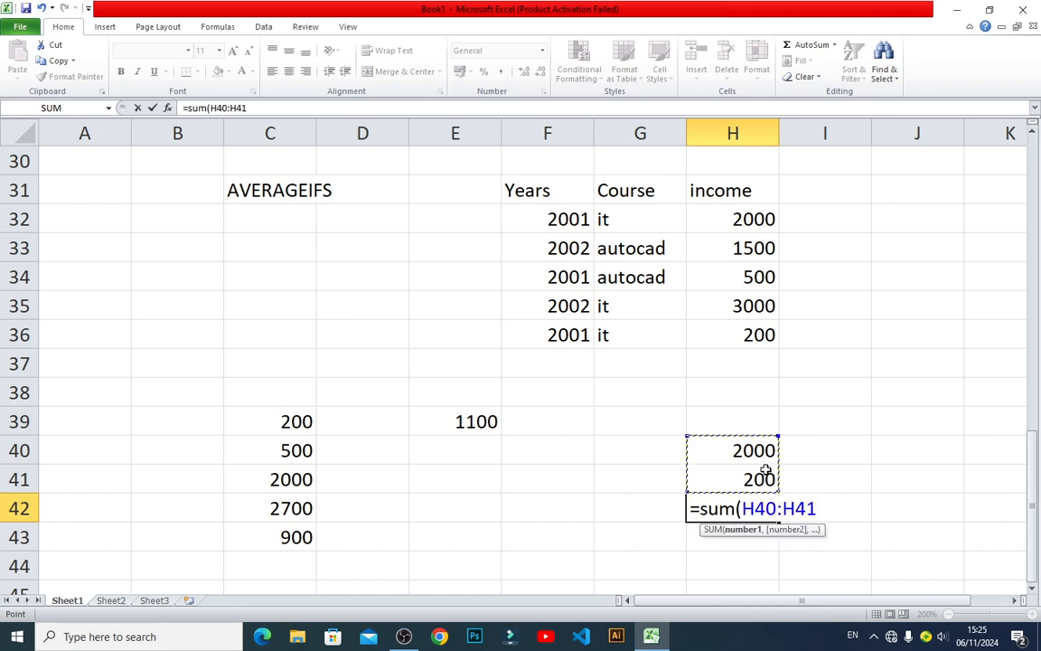
type(")")
key("Return")
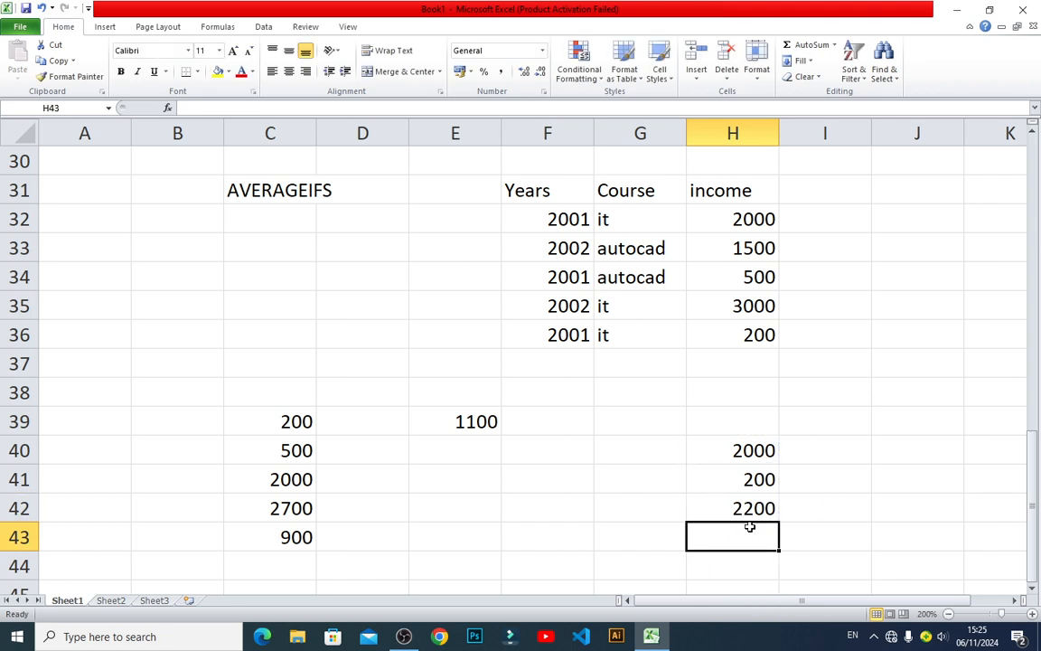
- Divide the sum in H42 by 2 in cell H43 to get the manual average of the two incomes
left_click(762, 452)
left_click(756, 478)
left_click(746, 531)
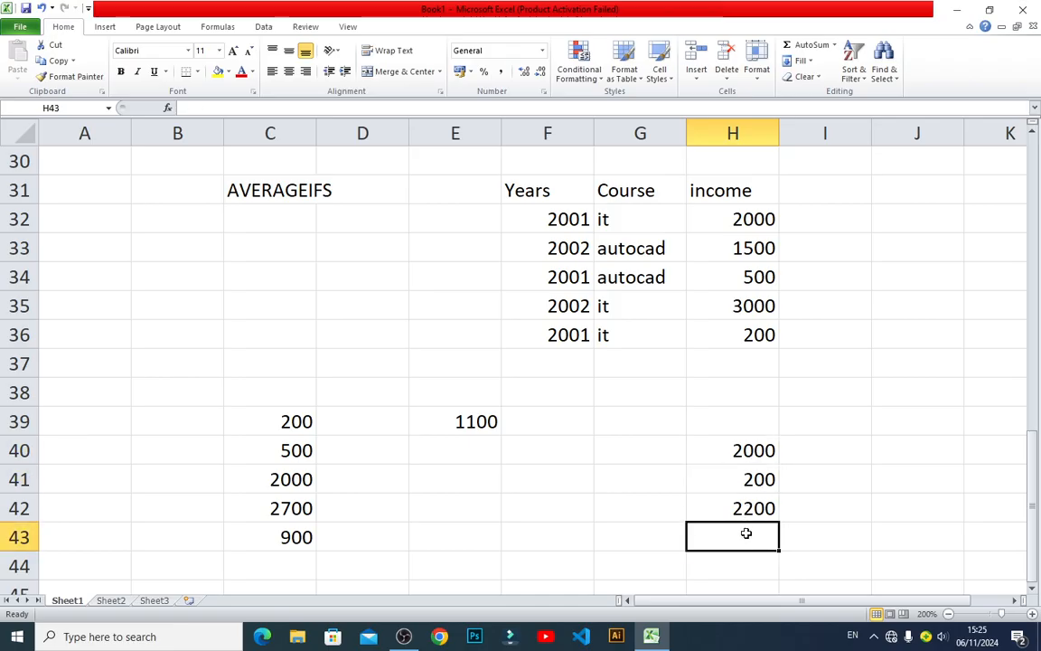
type("=")
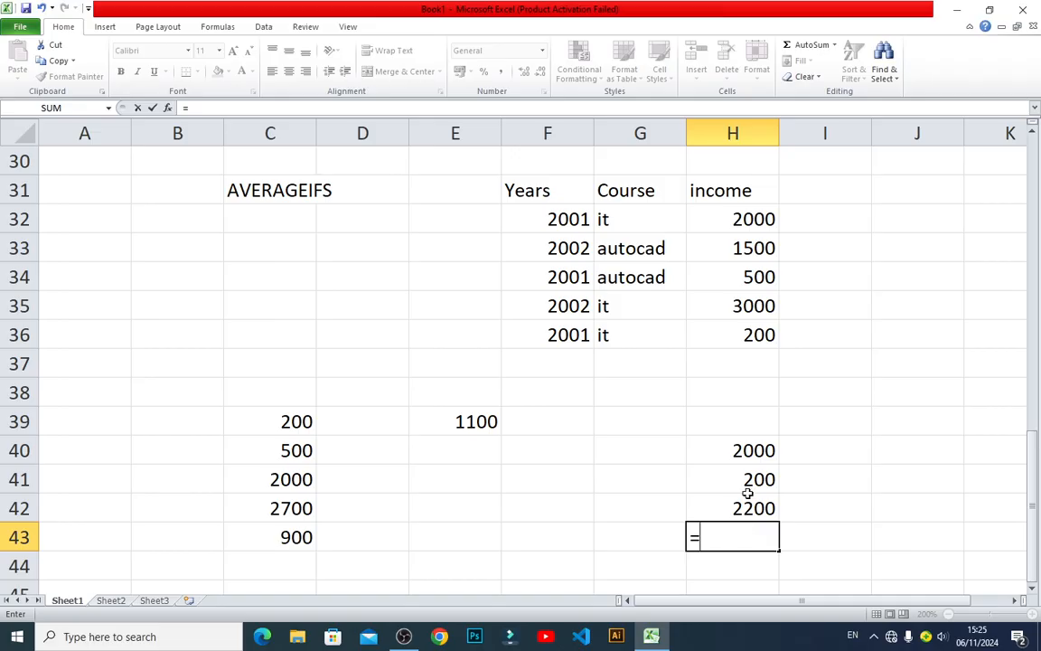
left_click(742, 507)
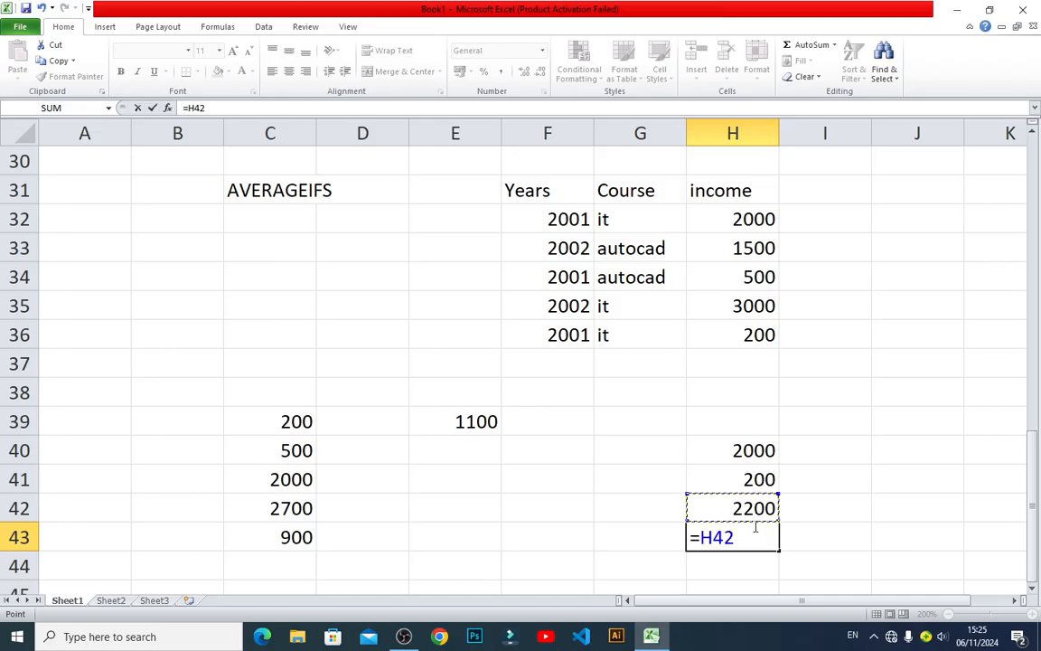
type("/2")
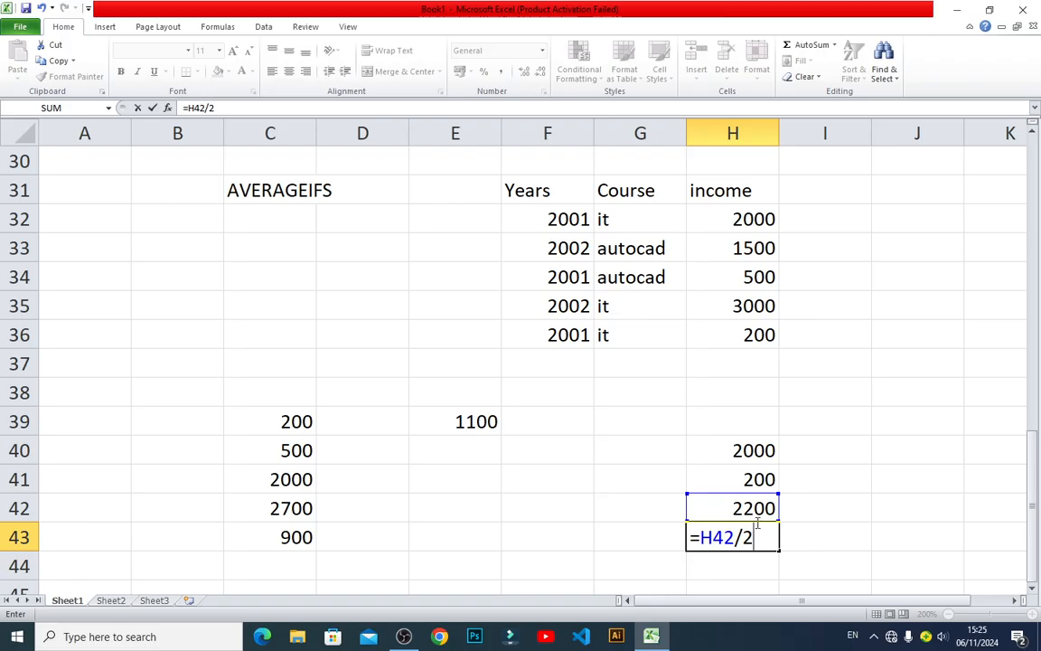
key("Return")
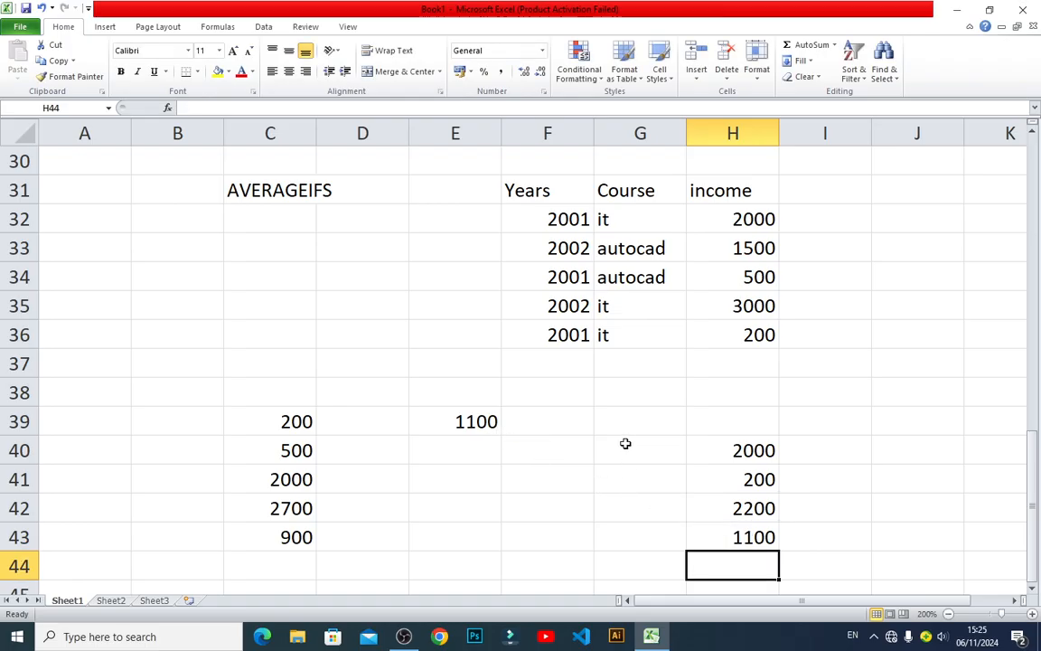
scroll(628, 452, "up", 1)
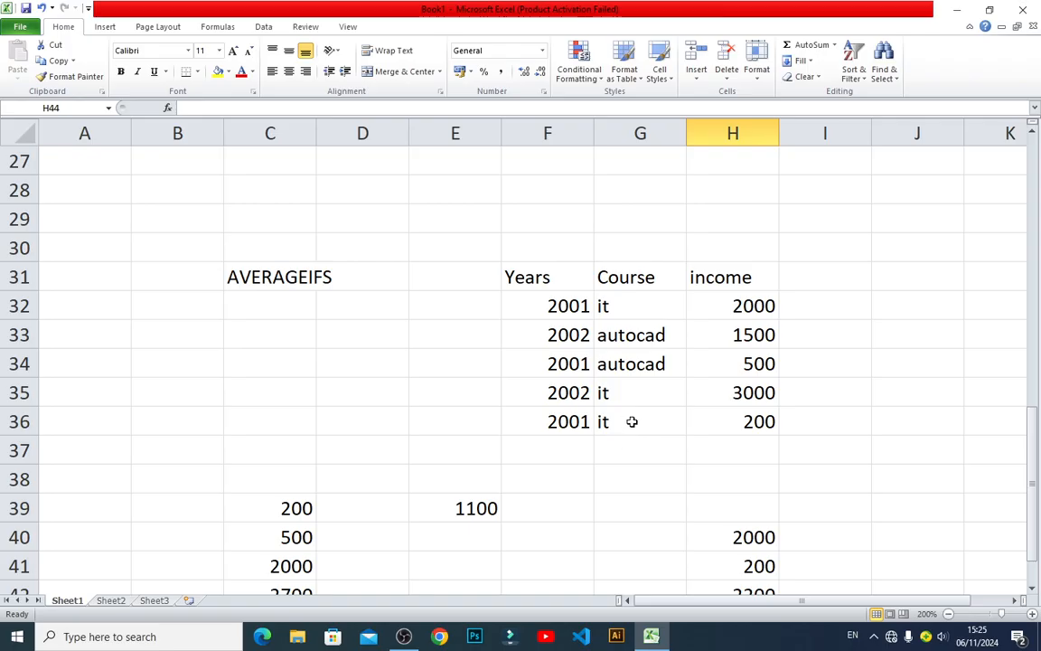